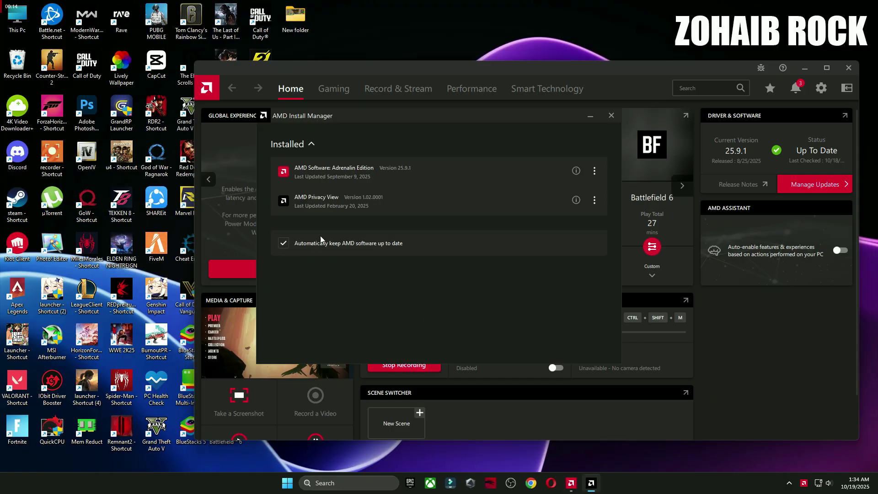
- Close the AMD Install Manager and AMD Software windows
left_click(610, 116)
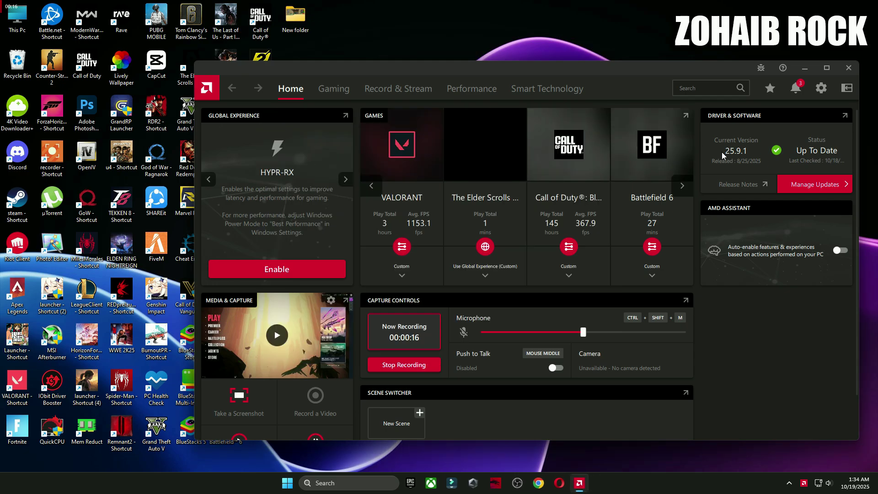
left_click(848, 68)
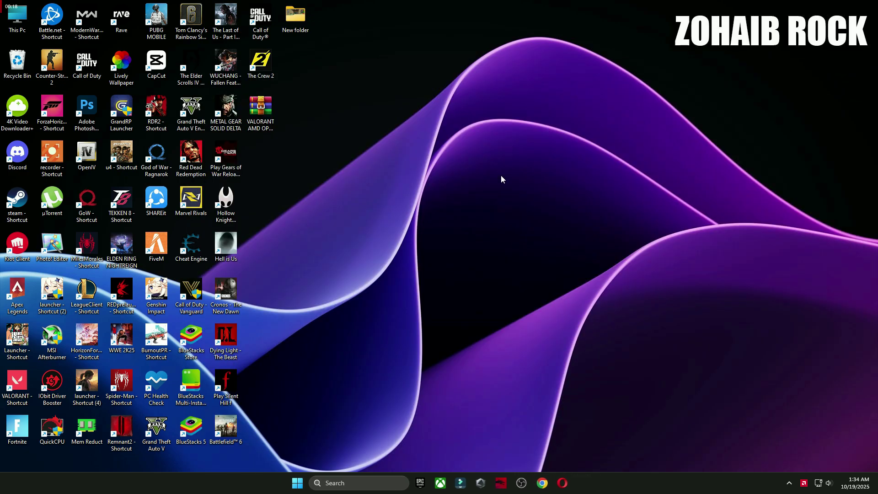
- Extract the VALORANT AMD OPTIMIZE PACK archive onto the desktop and place the extracted folder beside the archive
left_click_drag(272, 117, 493, 182)
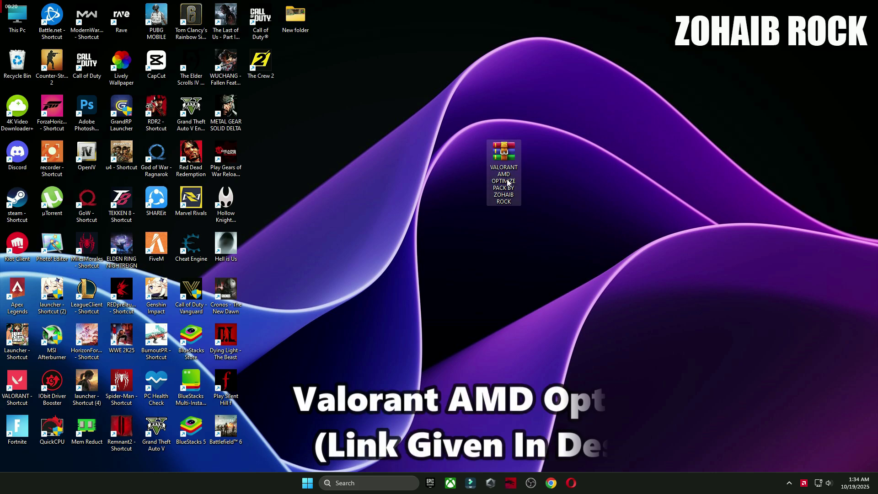
right_click(499, 165)
mouse_move(532, 347)
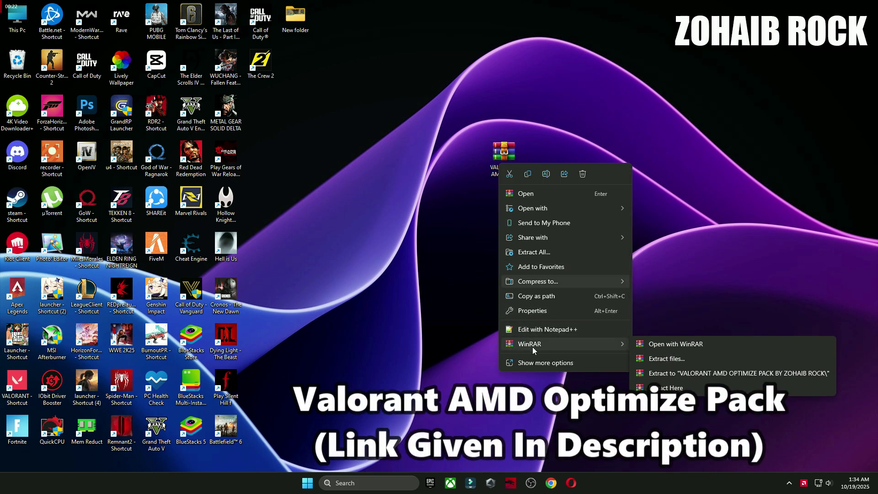
left_click(660, 389)
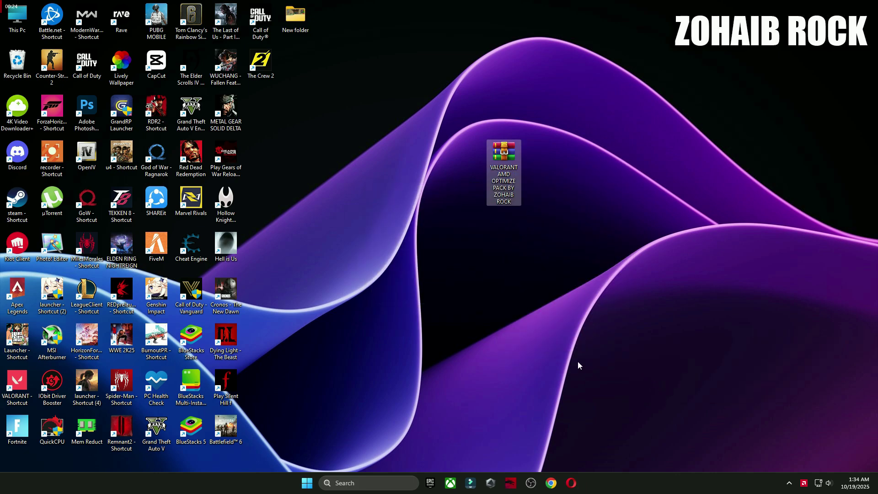
left_click_drag(266, 111, 540, 174)
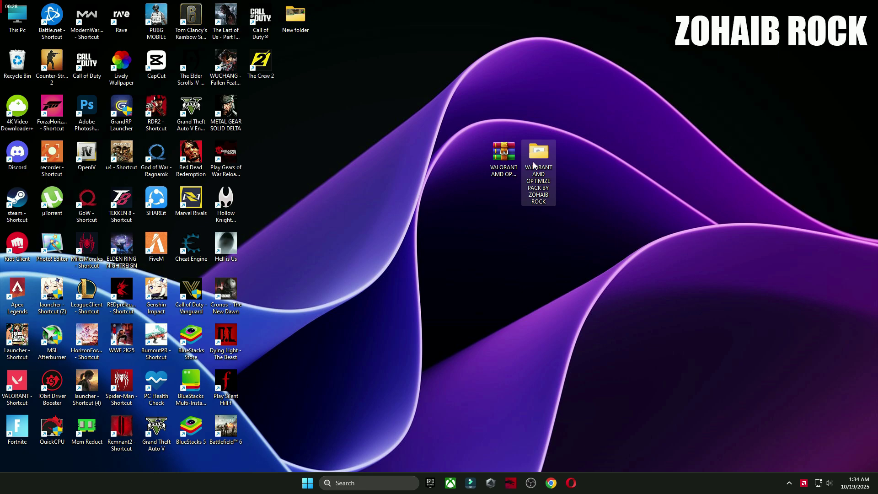
- Open the 1 Start folder of the extracted pack and launch the 1 Create A Restore Point shortcut
double_click(534, 165)
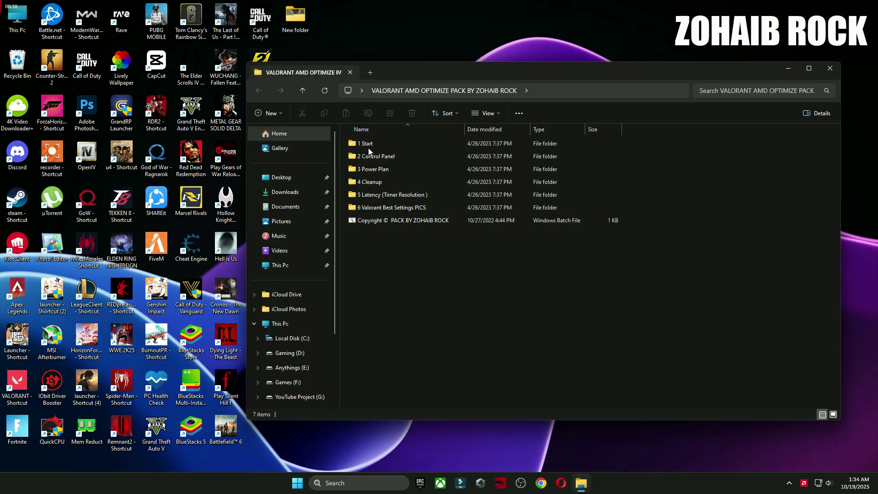
double_click(366, 143)
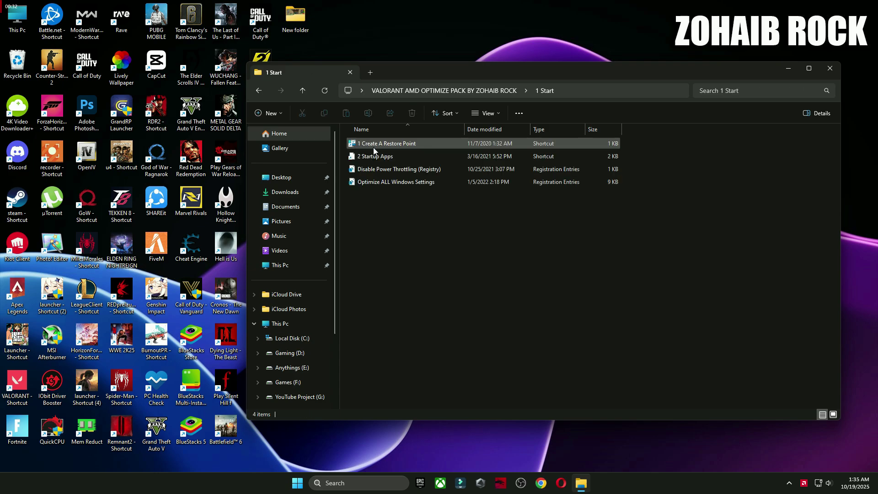
double_click(380, 146)
left_click(787, 69)
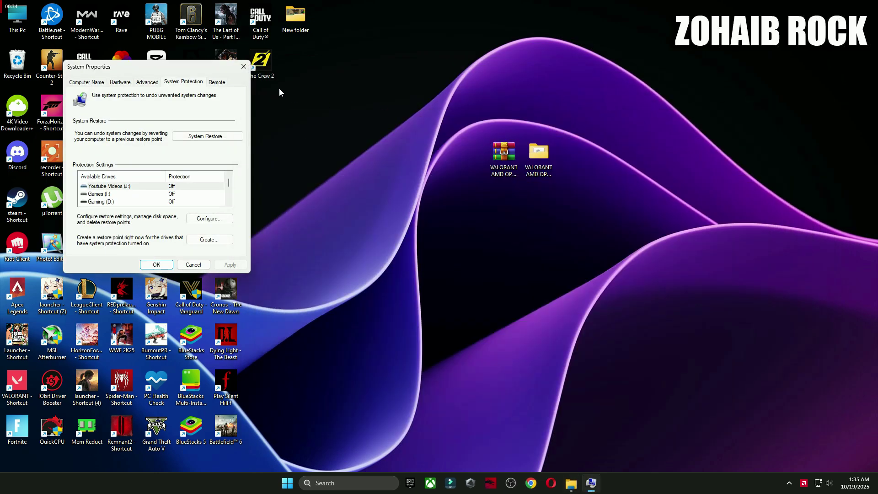
- Open the protection configuration for Local Disk (C:) and accept it with system protection turned on
left_click_drag(160, 66, 528, 98)
scroll(463, 226, "down", 3)
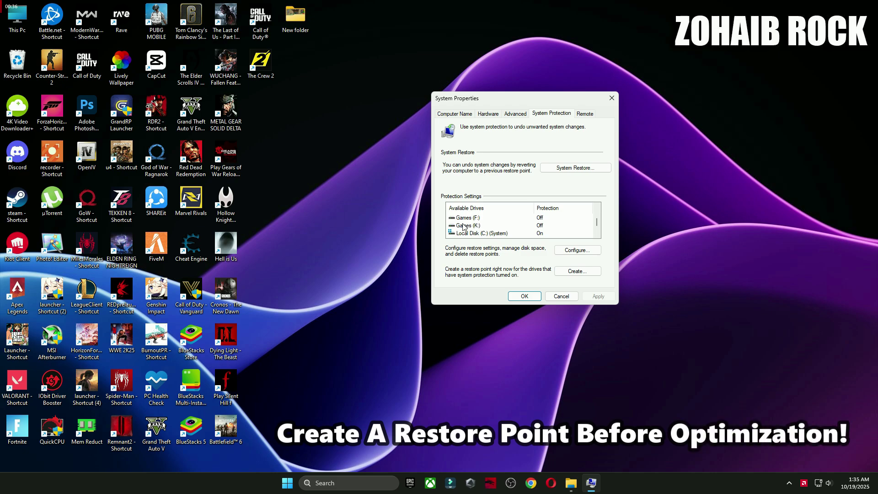
scroll(463, 226, "down", 1)
left_click(470, 218)
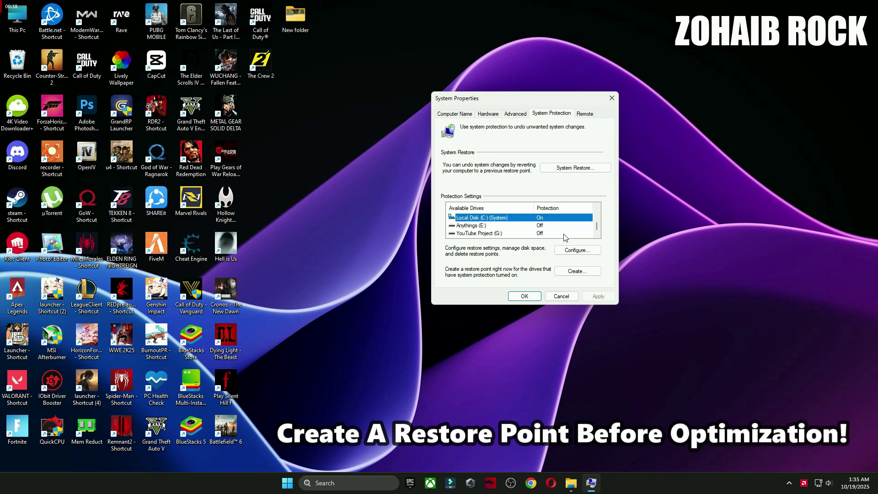
left_click(574, 250)
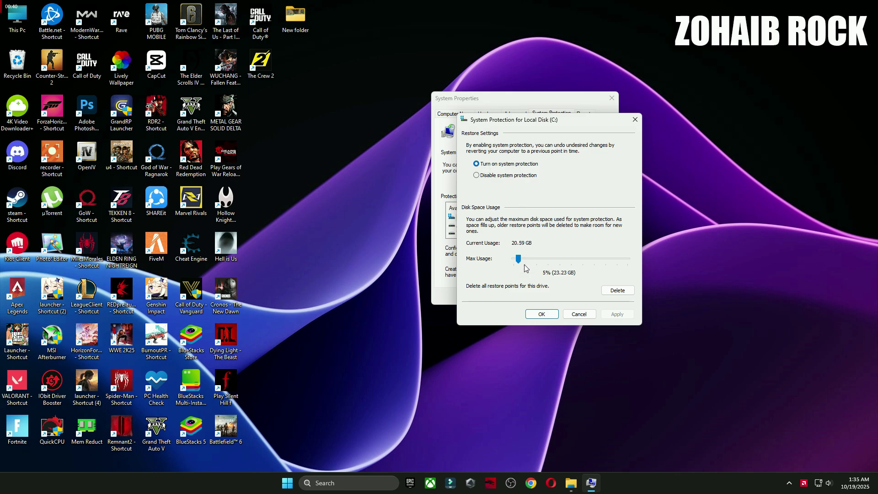
left_click(542, 315)
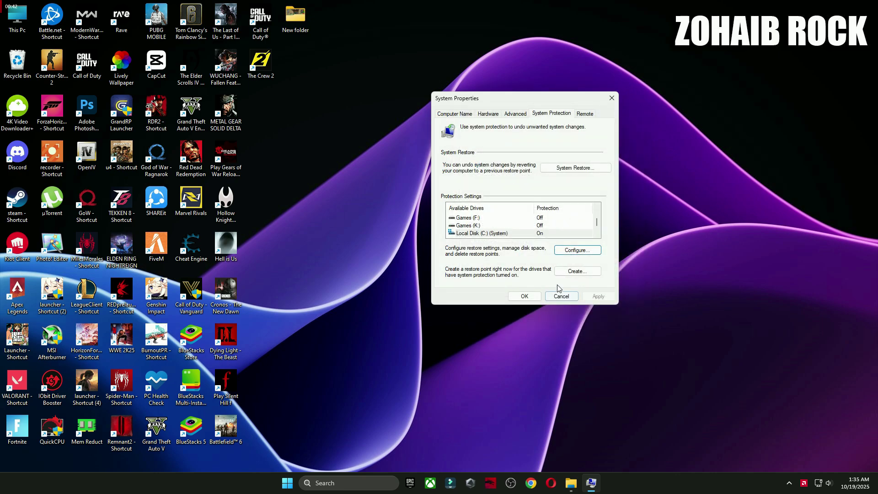
- Create a restore point named backup and close System Properties
left_click(577, 270)
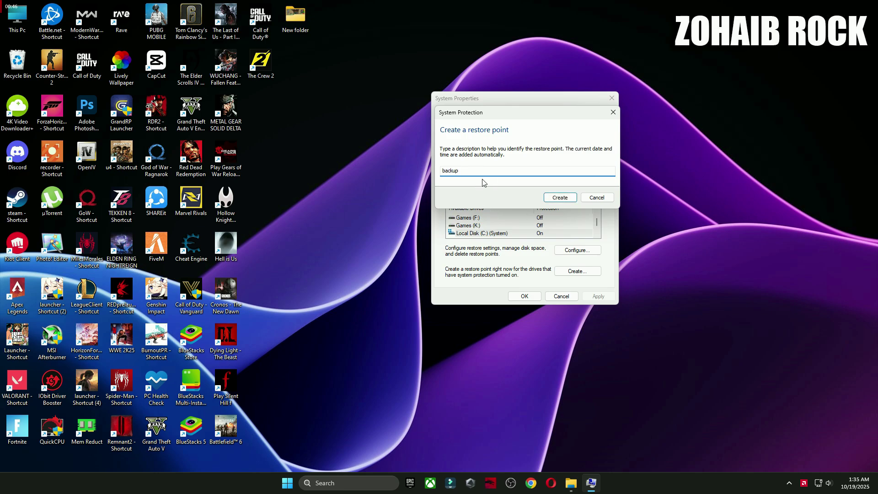
left_click(569, 198)
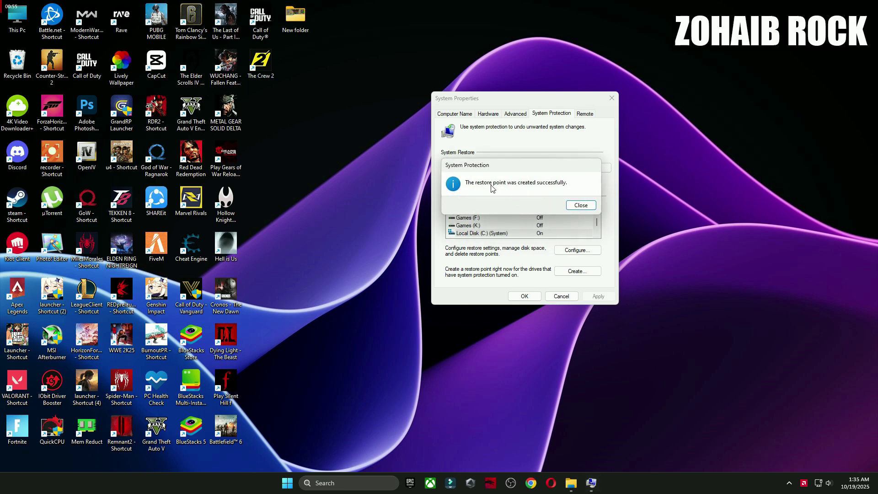
left_click(581, 205)
left_click(524, 296)
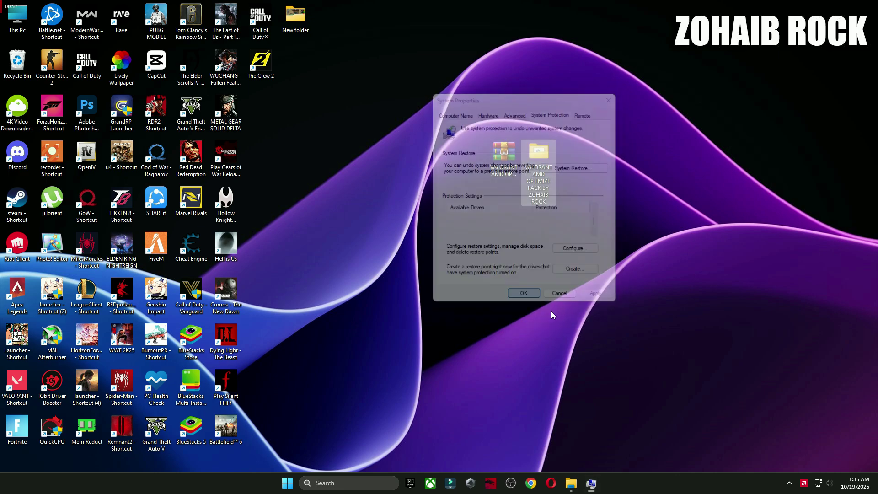
- Return to the 1 Start folder and open the 2 Startup Apps shortcut to view the startup programs
left_click(581, 483)
left_click(377, 158)
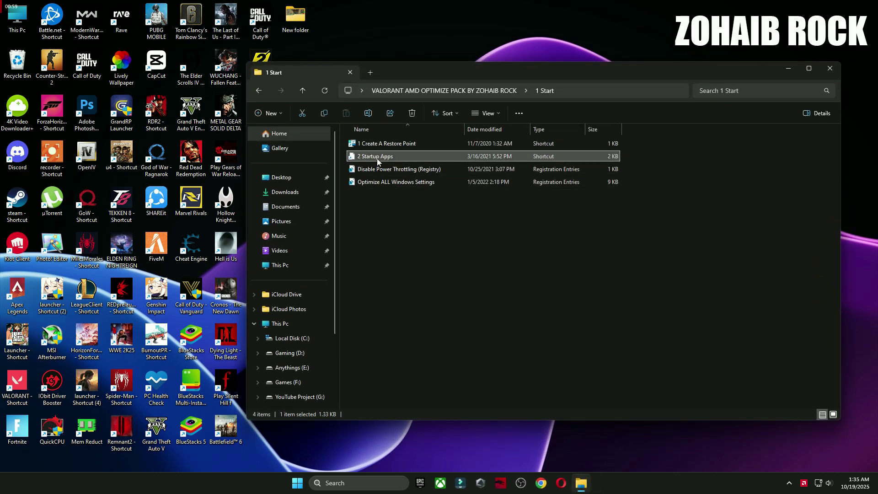
double_click(377, 158)
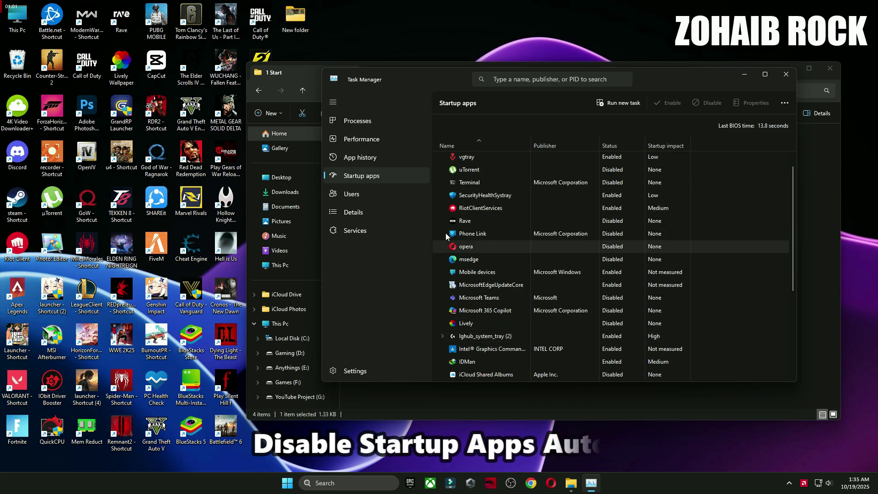
scroll(600, 265, "down", 2)
scroll(559, 305, "up", 4)
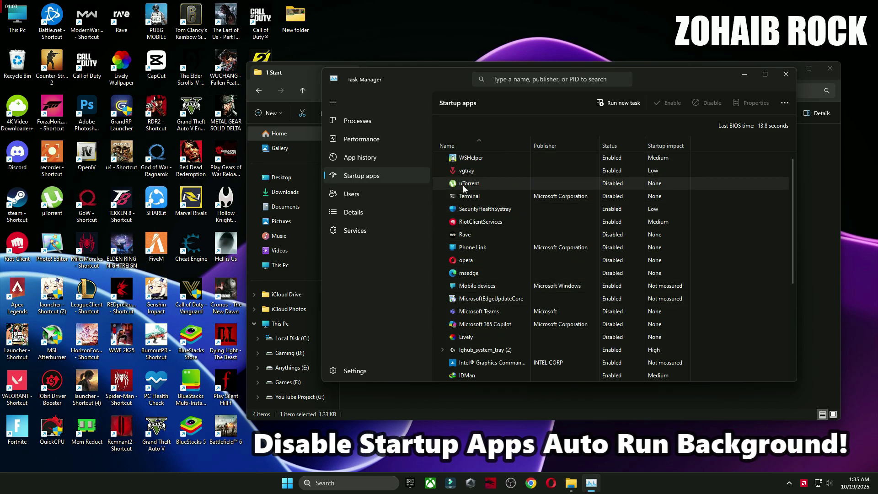
- Enable uTorrent as a startup app and disable it again
left_click(463, 184)
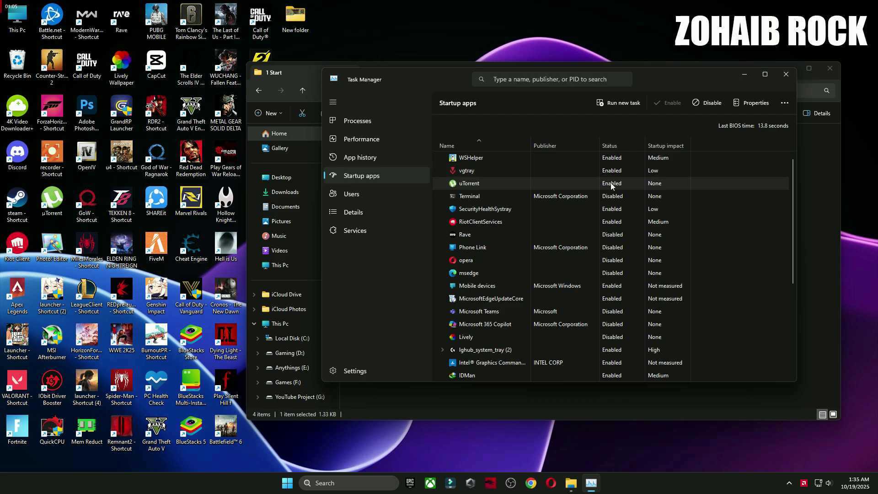
left_click(669, 103)
key("alt+d")
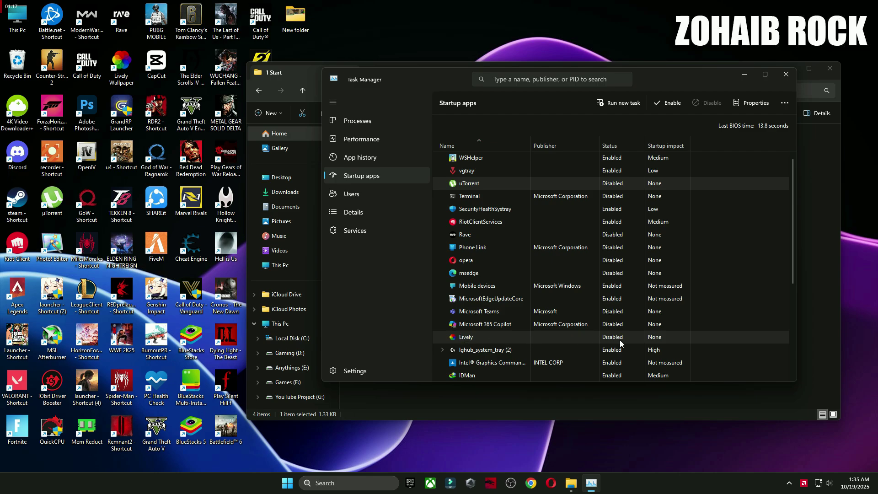
- Review the status of the remaining startup apps and close Task Manager
scroll(608, 329, "down", 3)
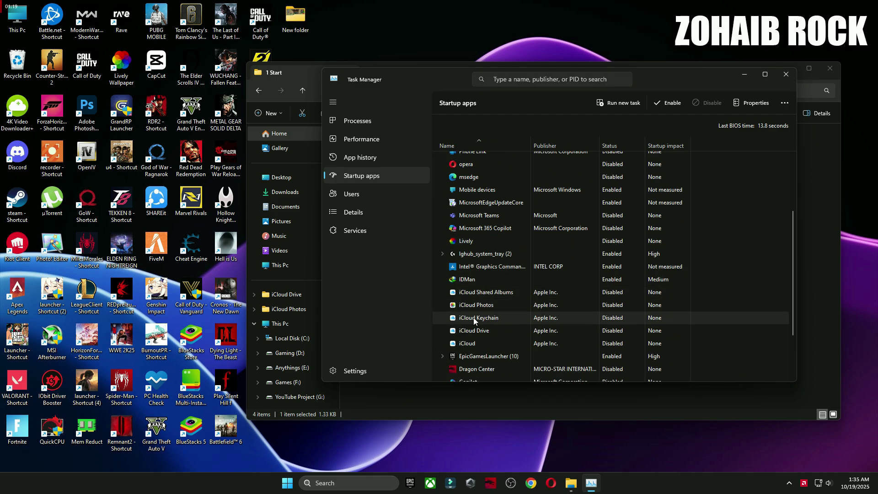
scroll(603, 295, "down", 2)
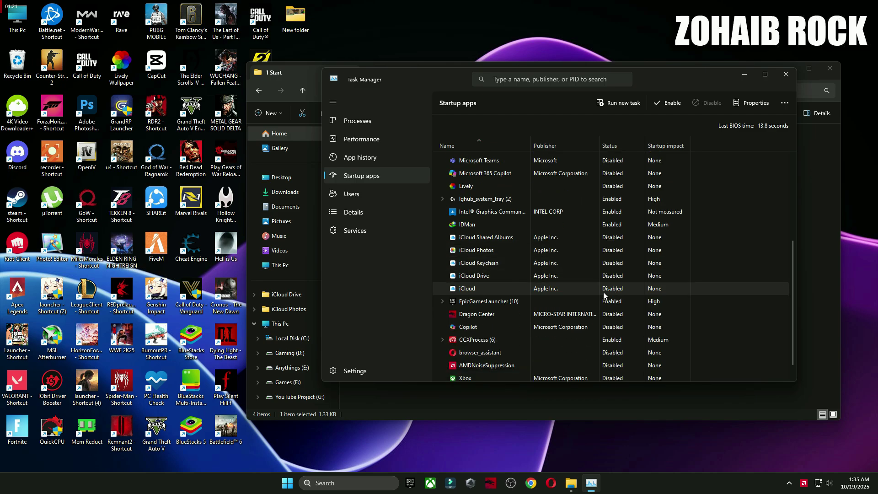
scroll(603, 295, "down", 1)
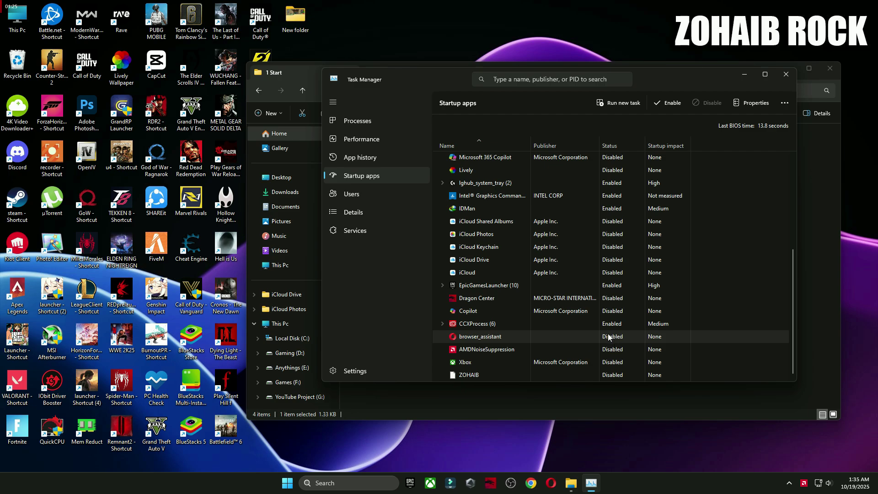
left_click(791, 78)
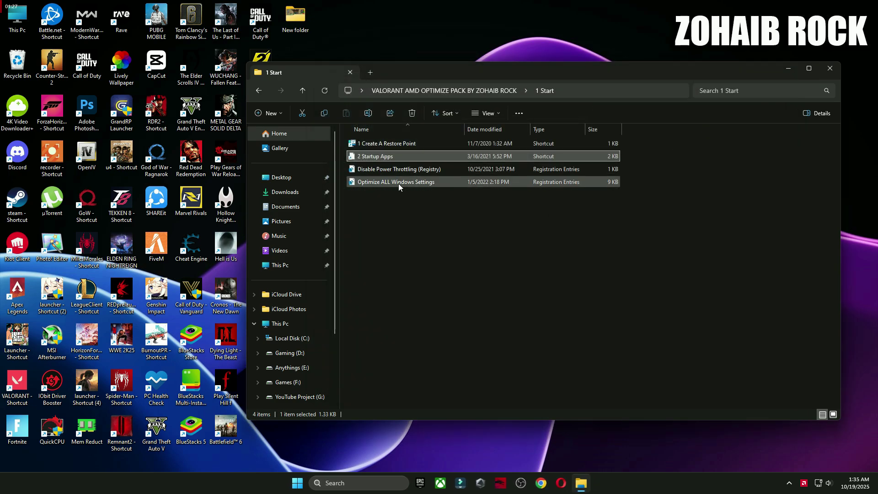
- Open Windows Settings and look through its System page
left_click(379, 169)
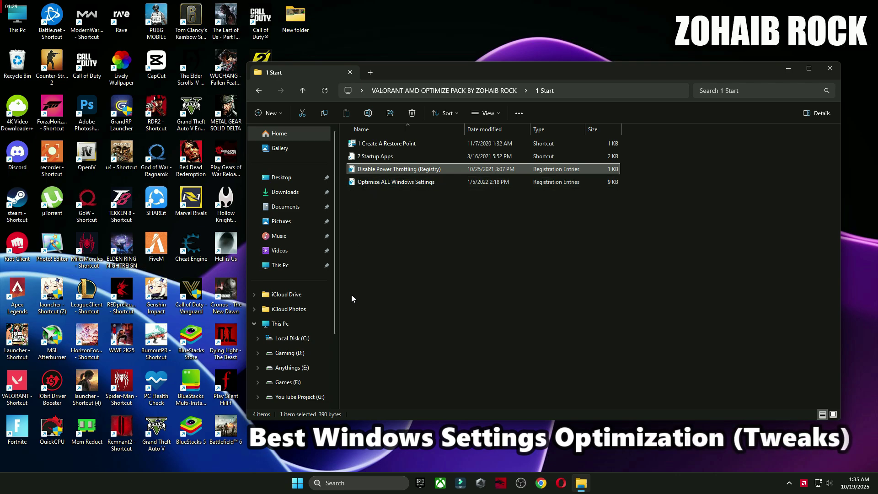
key("super")
left_click(503, 210)
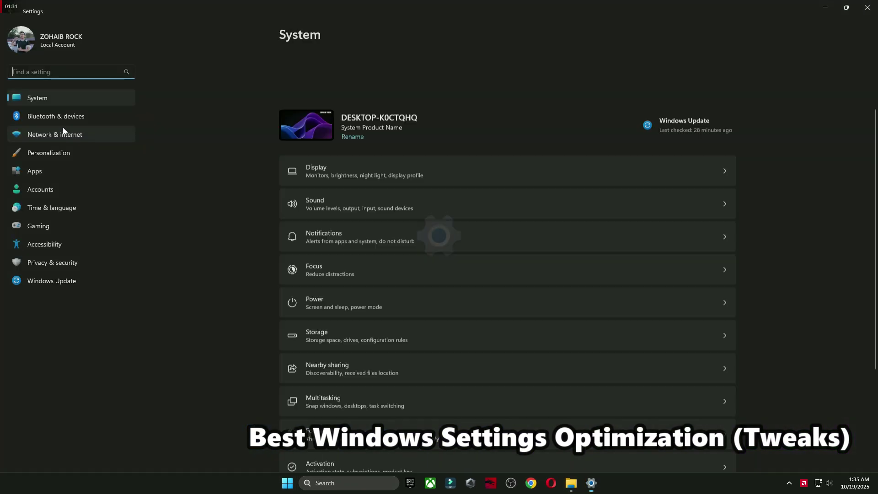
scroll(498, 363, "down", 5)
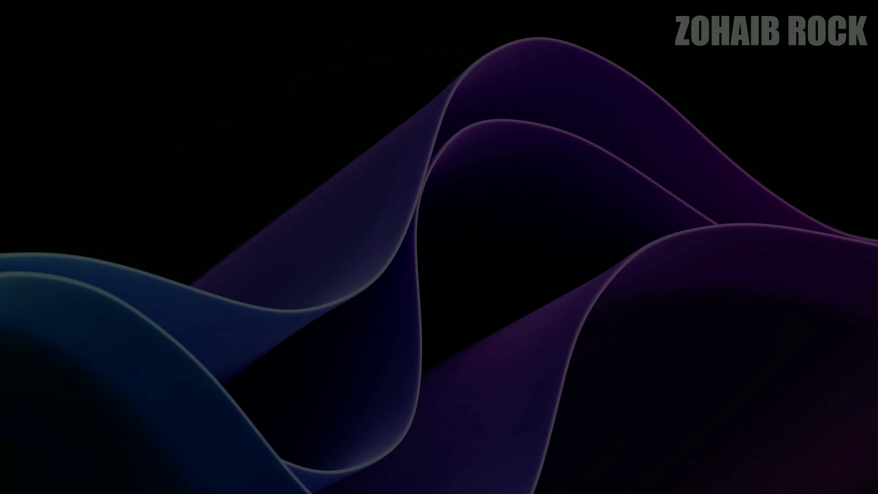
- Add the Optimize ALL Windows Settings entries to the registry and dismiss the message
key("Return")
key("Return")
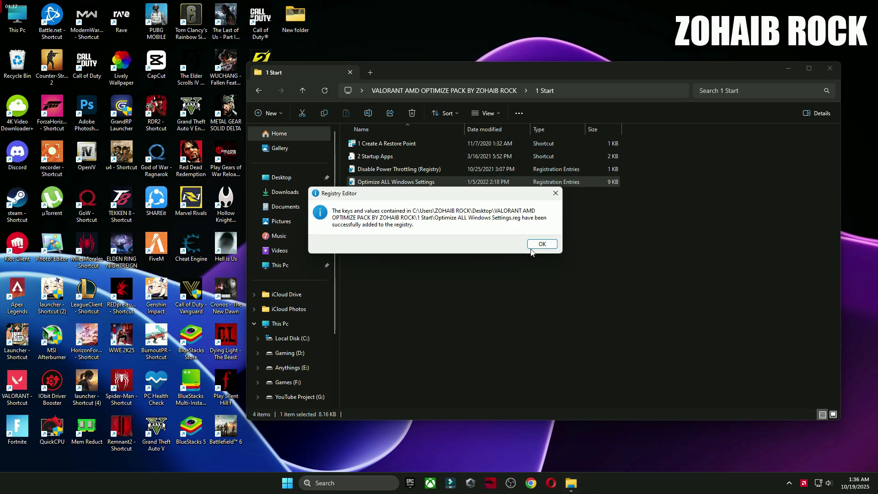
key("Return")
- Add the Disable Power Throttling (Registry) entries from the 1 Start folder to the registry
key("Up")
key("Return")
key("Return")
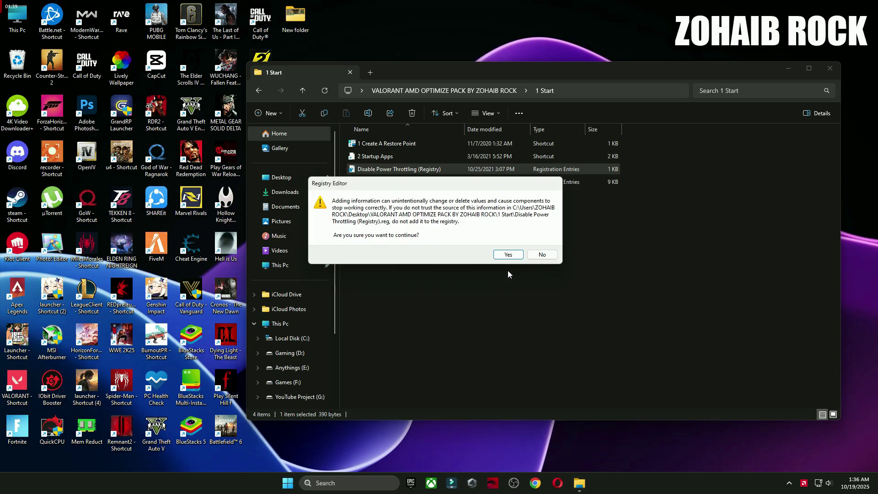
key("Return")
key("Return")
- Go to the pack's 2 Control Panel folder and open the Mouse Acceleration shortcut
key("alt+Left")
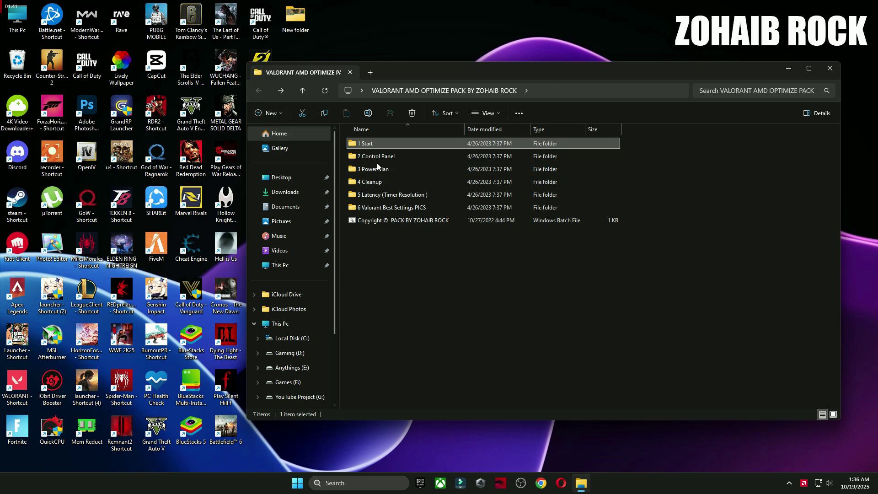
left_click(377, 161)
double_click(377, 161)
double_click(371, 145)
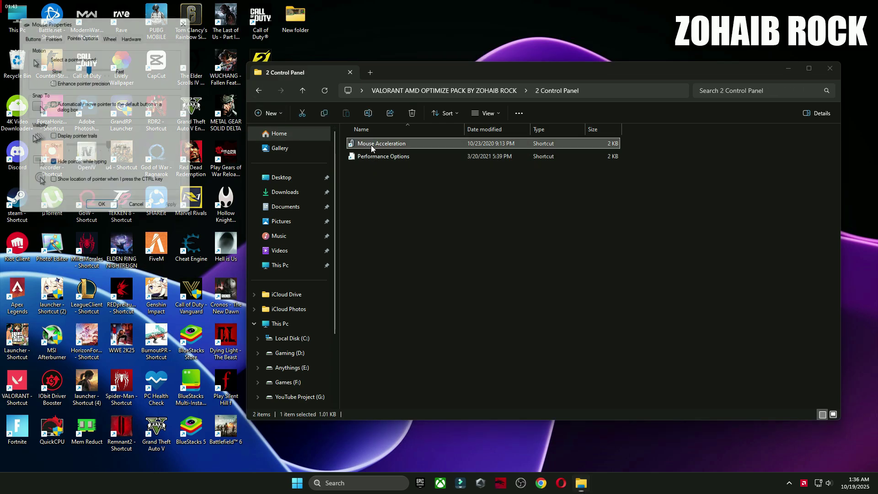
left_click_drag(140, 19, 492, 131)
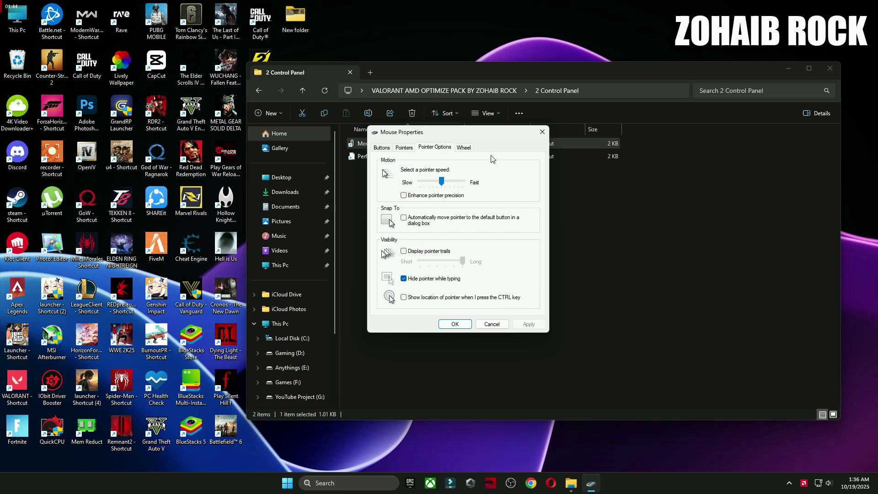
- Show the button settings in Mouse Properties, apply the settings and close the dialog
left_click(377, 148)
left_click(529, 325)
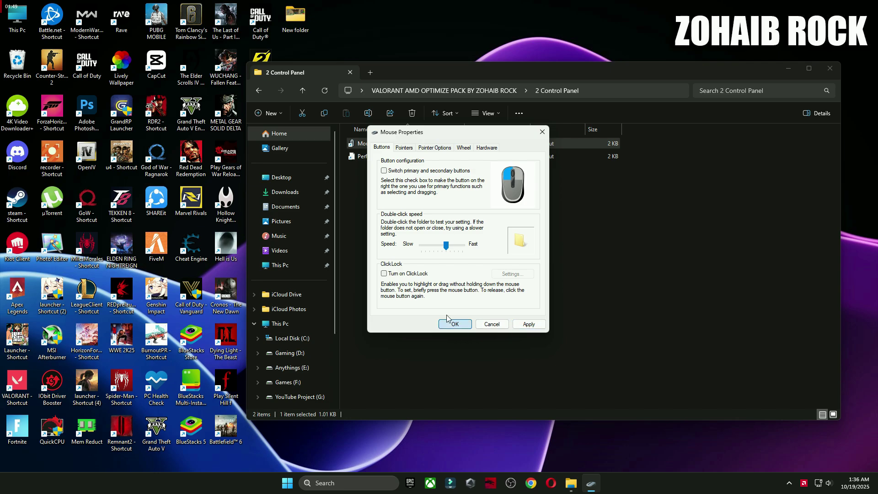
key("Return")
- Open the Performance Options shortcut, set visual effects to Let Windows choose what's best for my computer, and apply the setting
double_click(375, 158)
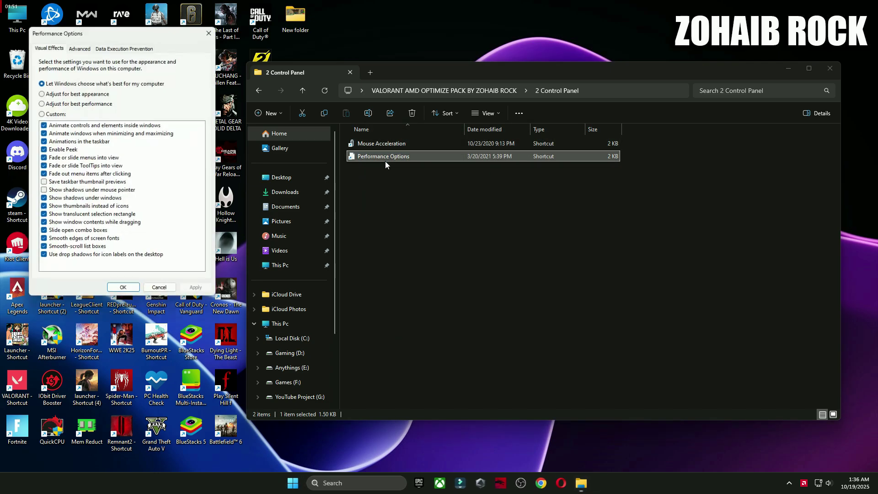
left_click_drag(156, 42, 472, 115)
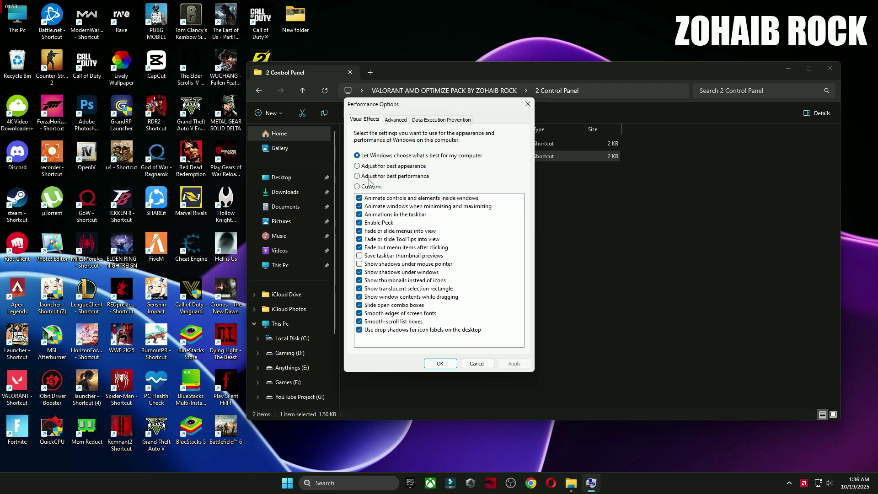
left_click(393, 176)
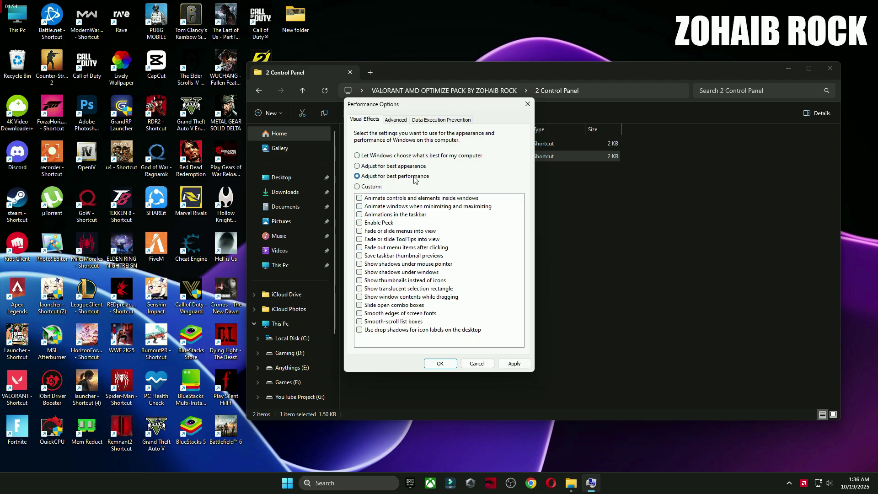
left_click(358, 156)
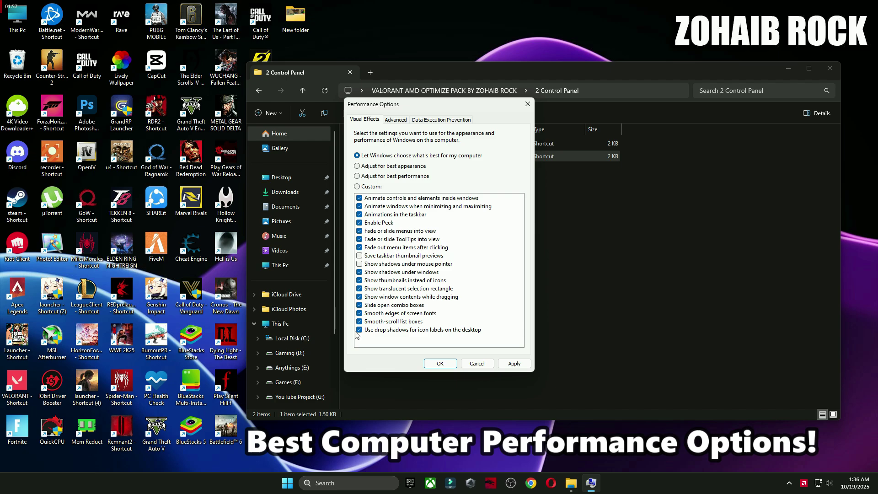
left_click(513, 366)
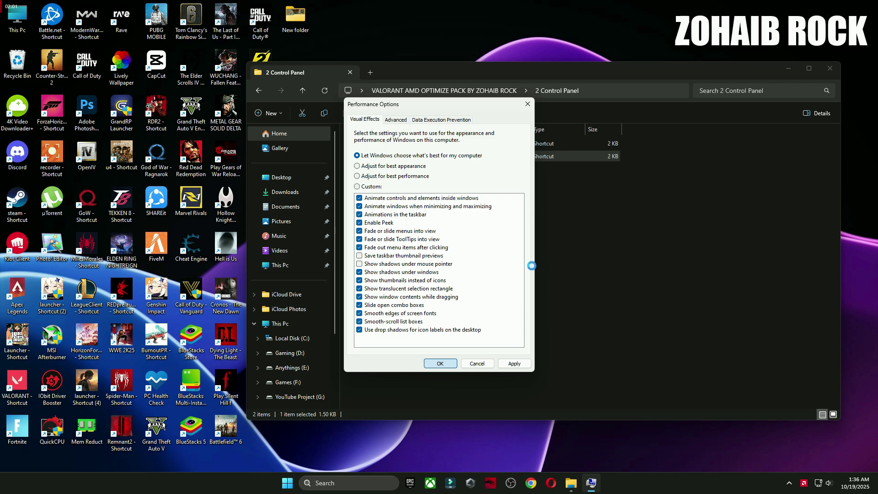
key("Return")
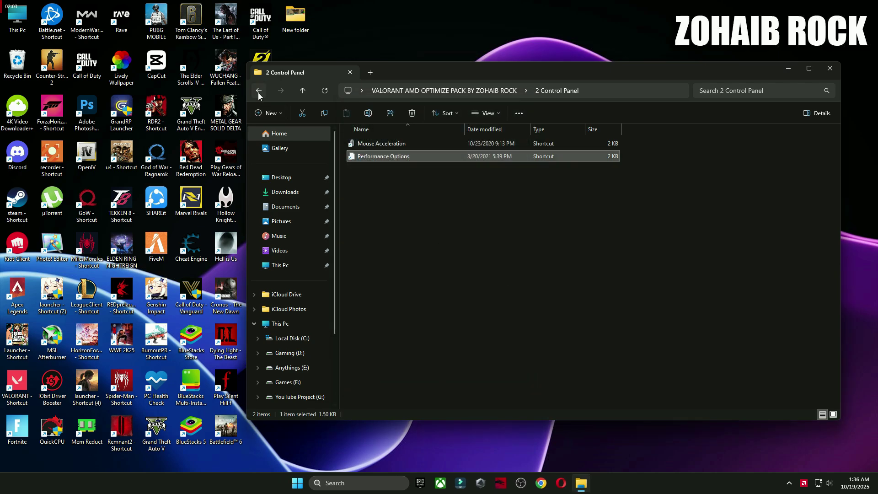
- Go to the pack's 3 Power Plan folder and launch the already installed QuickCPU from the desktop
left_click(258, 90)
double_click(365, 169)
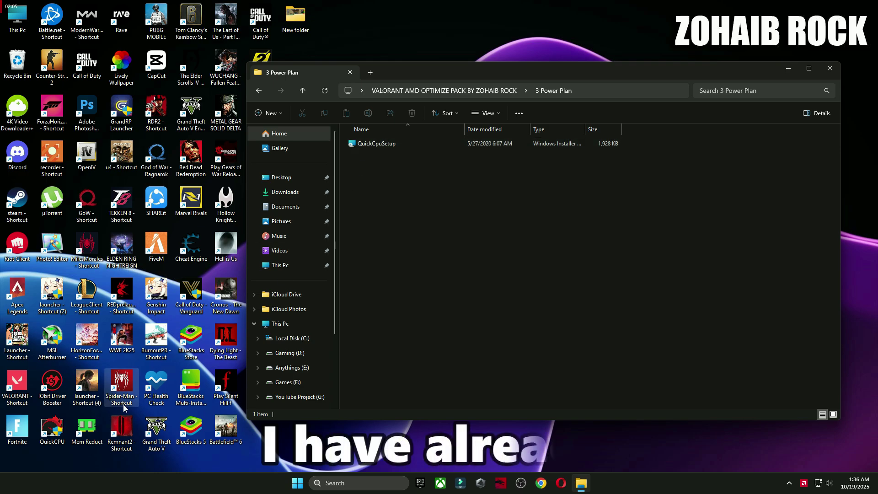
left_click(52, 430)
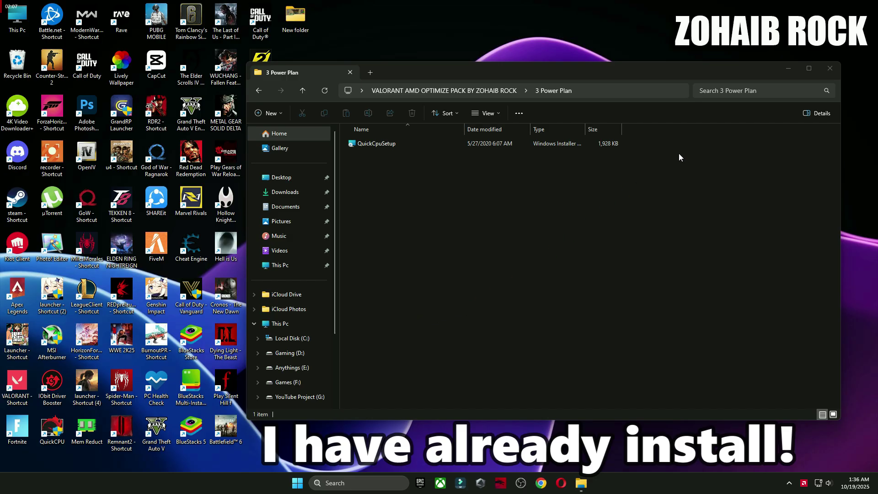
left_click(830, 68)
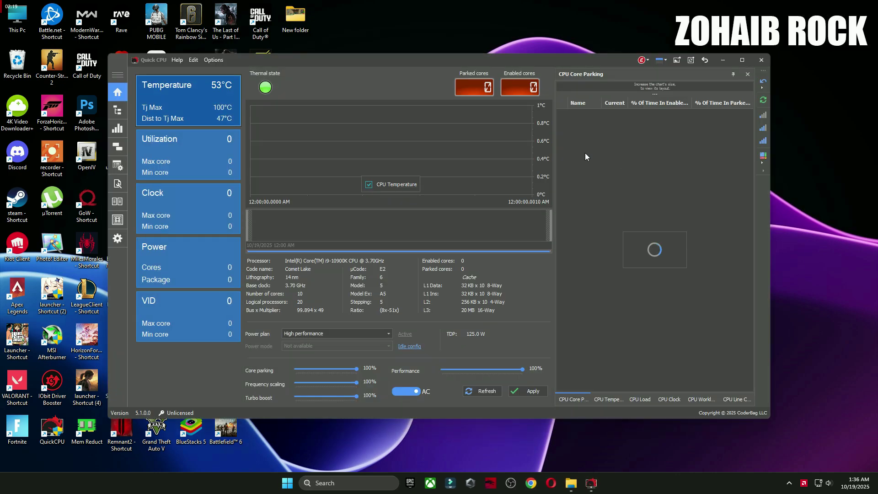
left_click(488, 275)
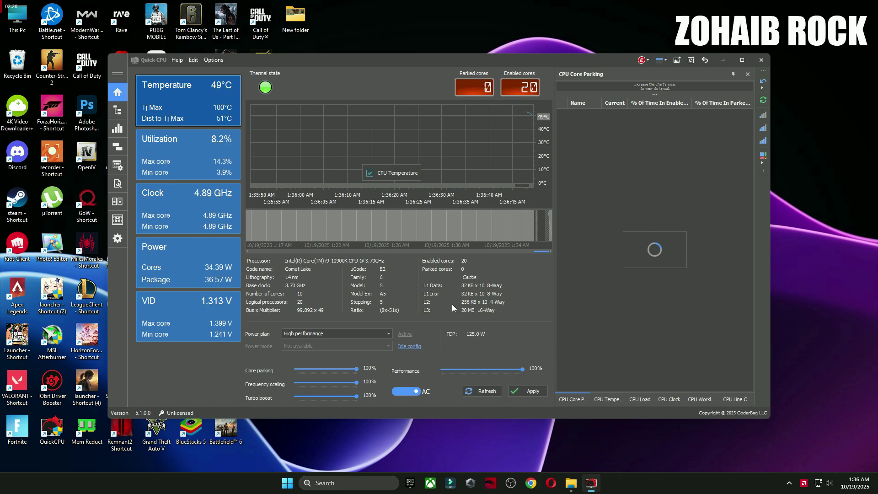
- Apply the High performance plan with core parking, frequency scaling, turbo boost and performance at 100%, and close Quick CPU
left_click(326, 335)
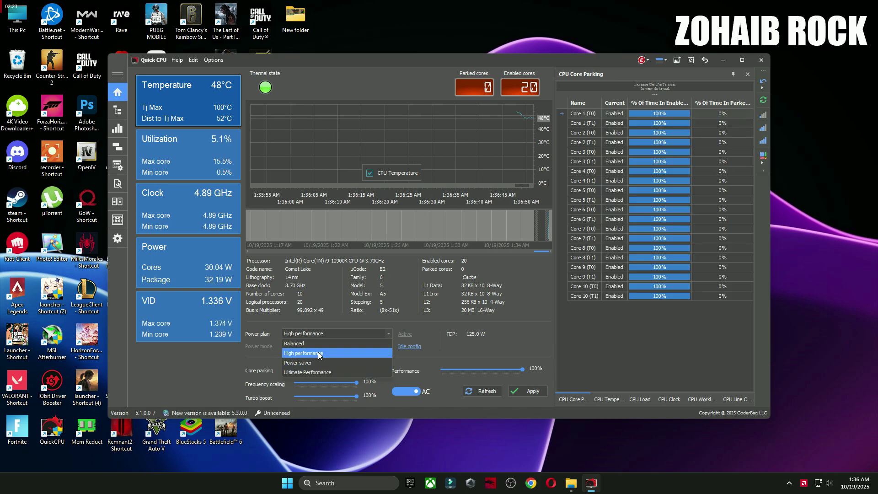
left_click(292, 353)
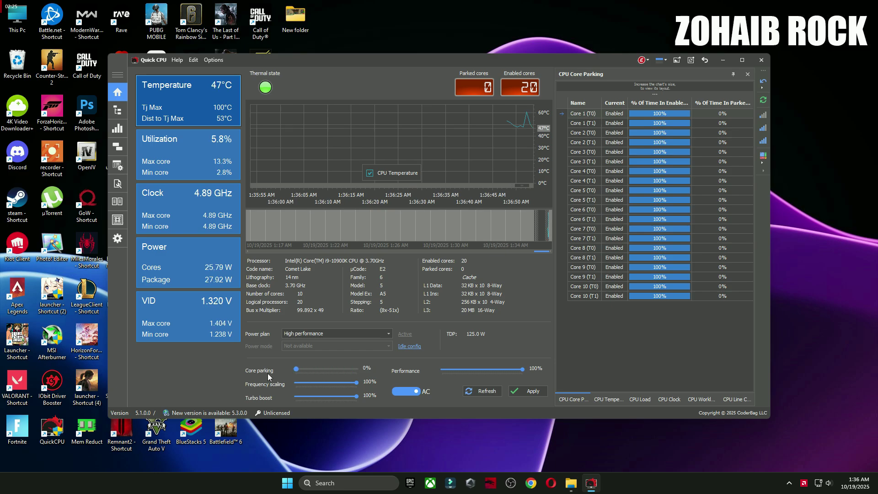
left_click_drag(312, 383, 365, 396)
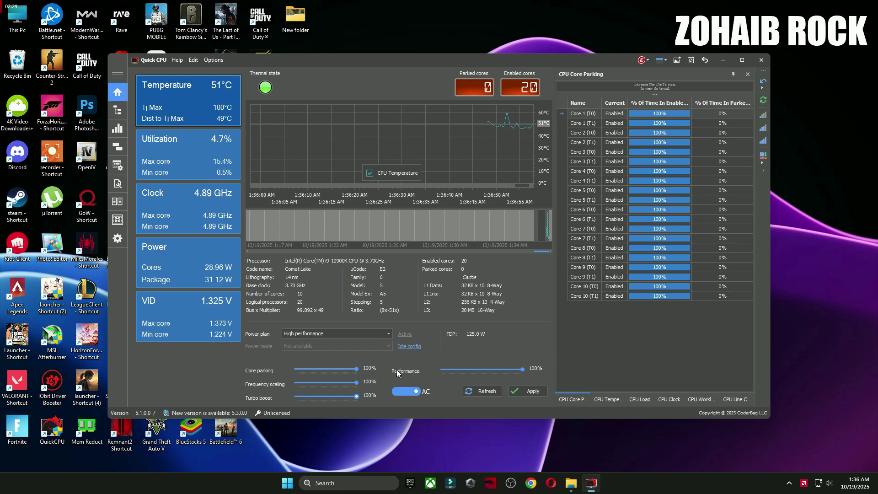
left_click(531, 391)
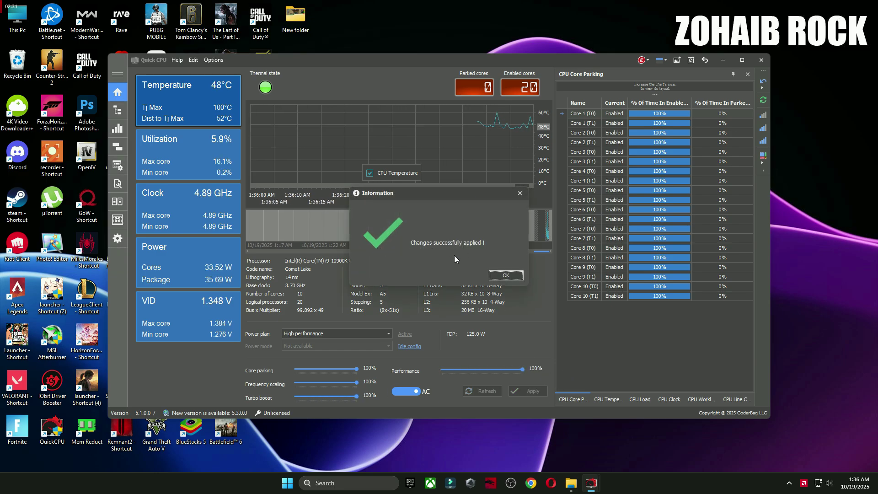
left_click(761, 60)
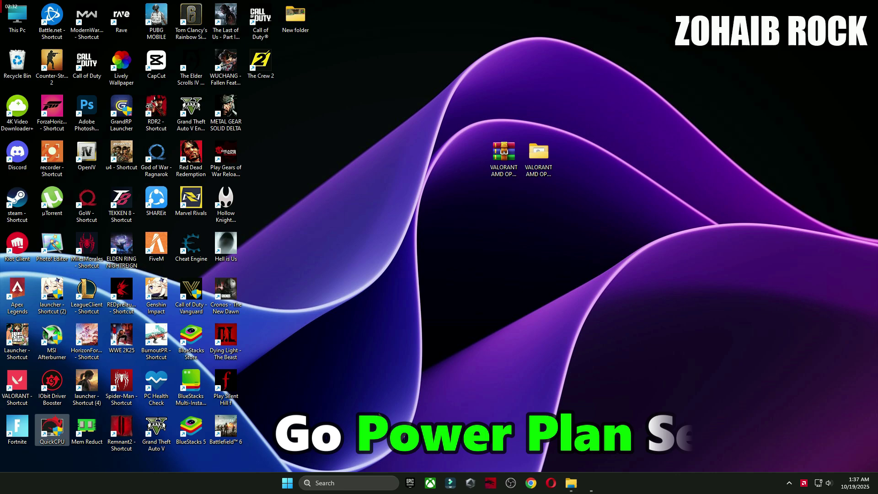
- Find Choose a power plan with a Windows search for "power", check the selected plan and the additional plans, and close Power Options
left_click(360, 484)
type("power")
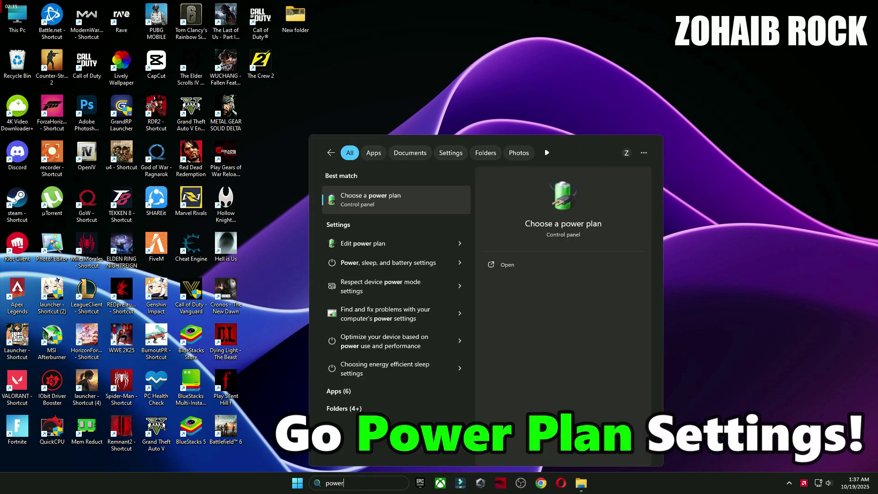
left_click(393, 194)
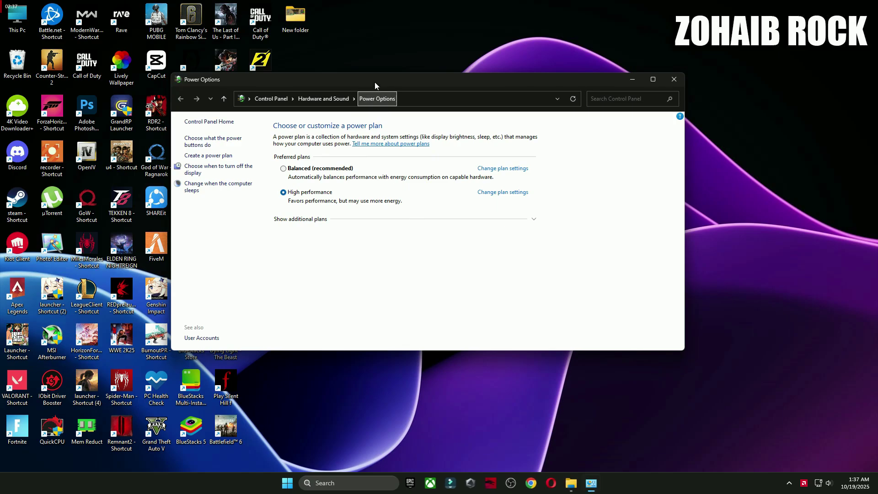
left_click_drag(374, 82, 464, 98)
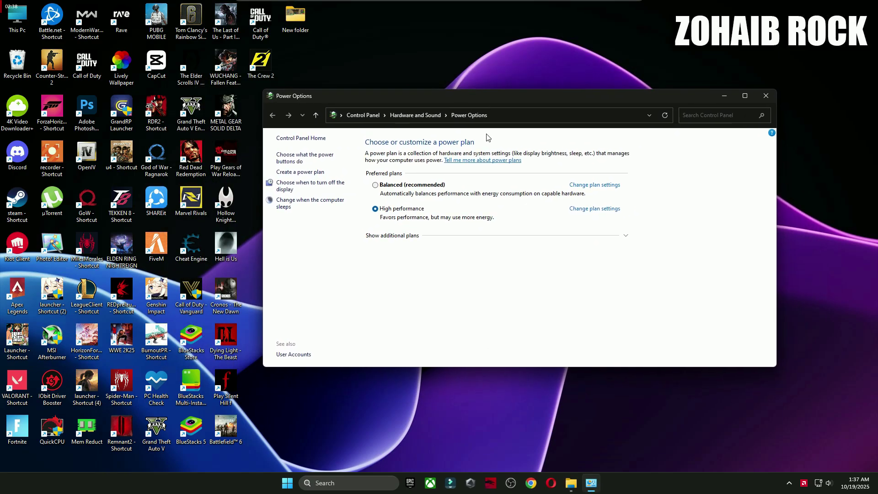
left_click(414, 236)
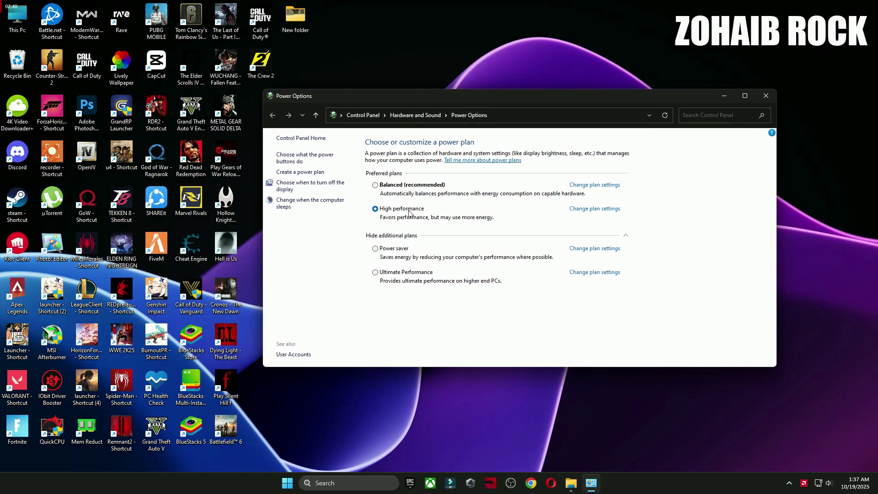
left_click(625, 235)
left_click(758, 99)
- Return to File Explorer, go to the pack's 4 Cleanup folder and run the Delete Windows Update Cache script to its end
left_click(580, 483)
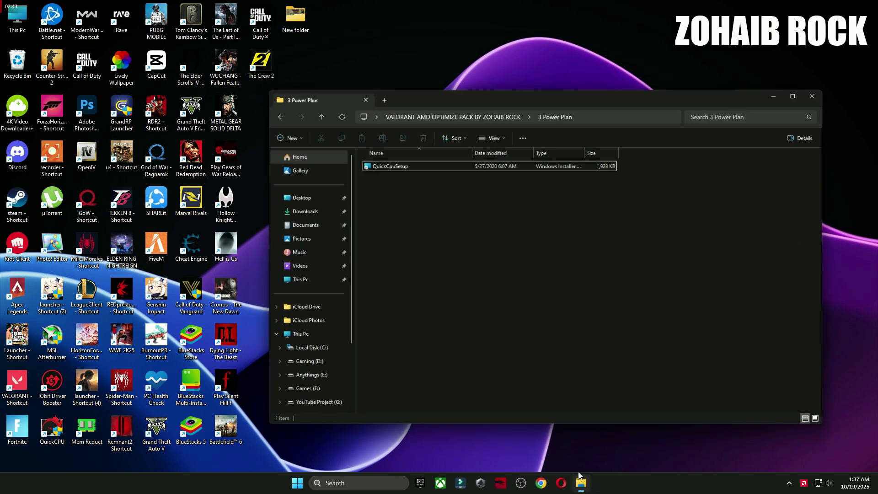
key("alt+Left")
double_click(377, 186)
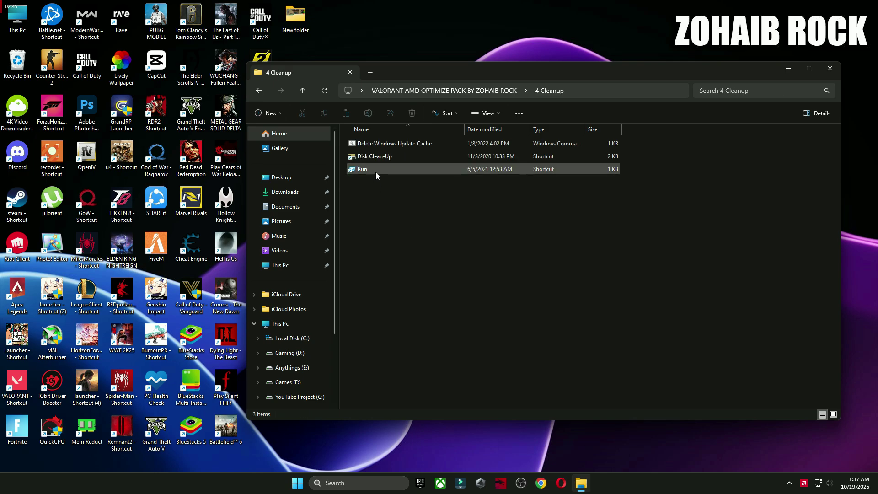
left_click(377, 144)
double_click(376, 144)
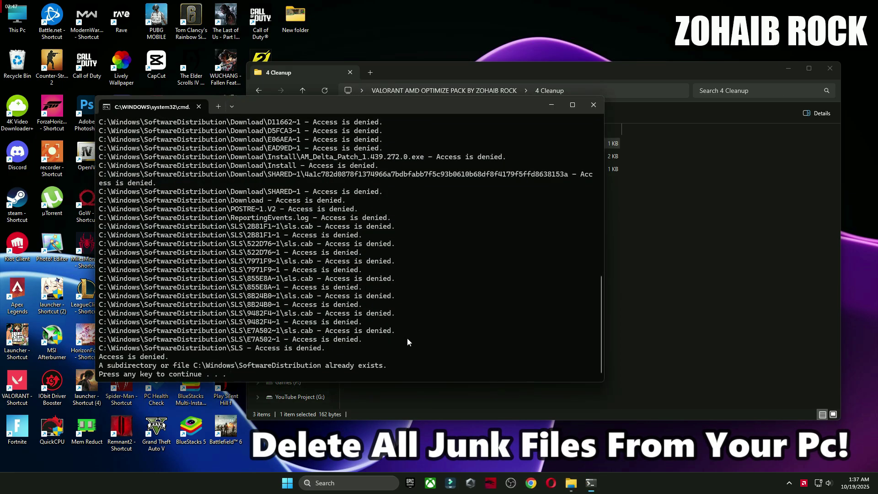
key("Return")
- Open the %temp% folder through the Run shortcut, delete all its contents, skipping items in use, and close the folder
double_click(361, 169)
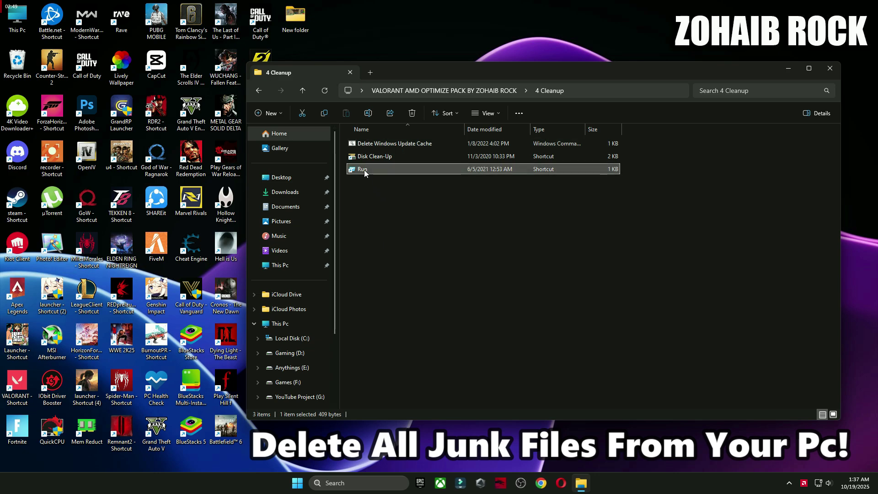
left_click_drag(543, 220, 553, 213)
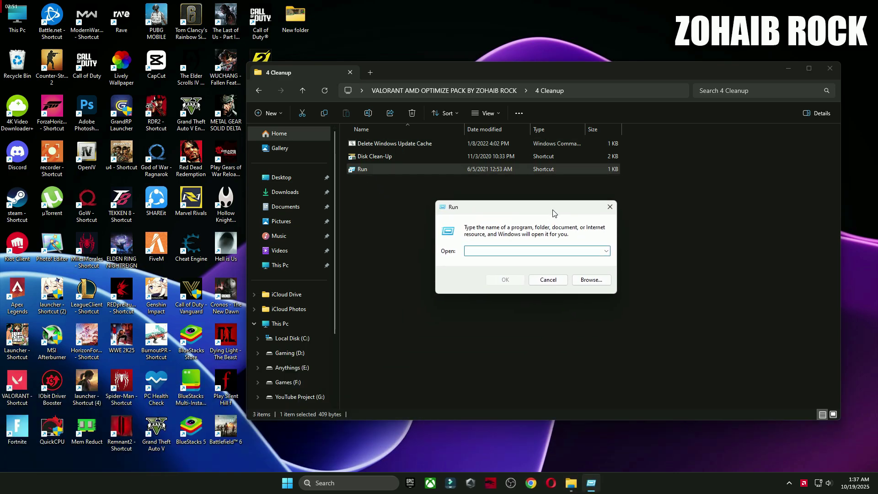
type("%temp%")
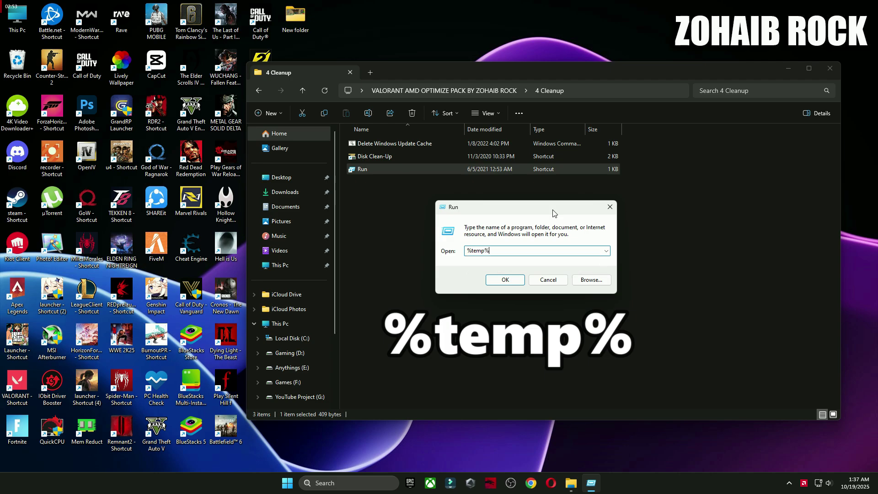
left_click(514, 281)
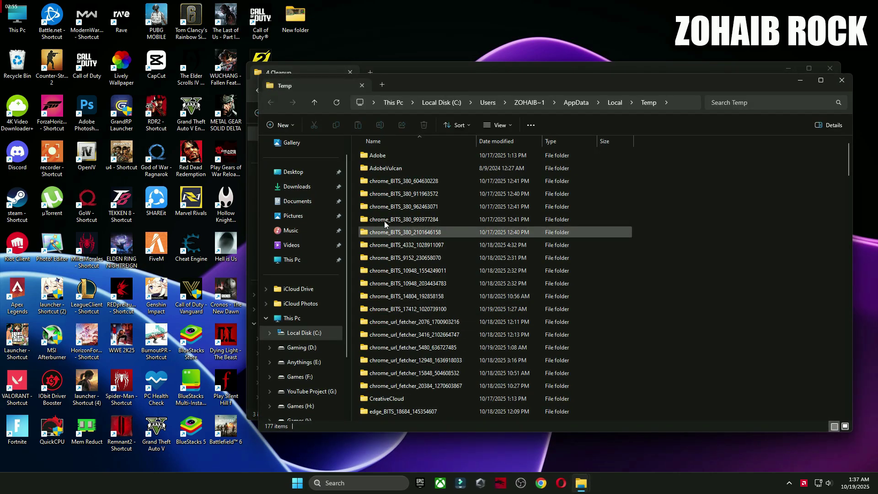
key("ctrl+a")
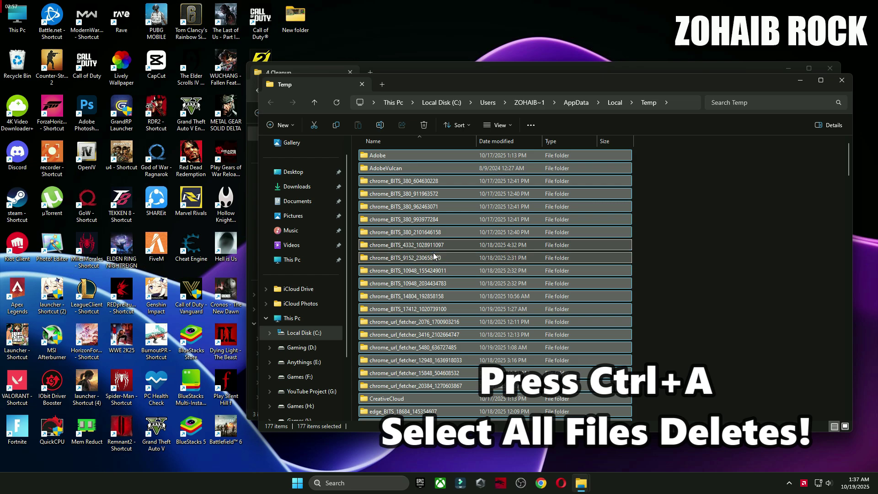
key("Delete")
left_click(460, 217)
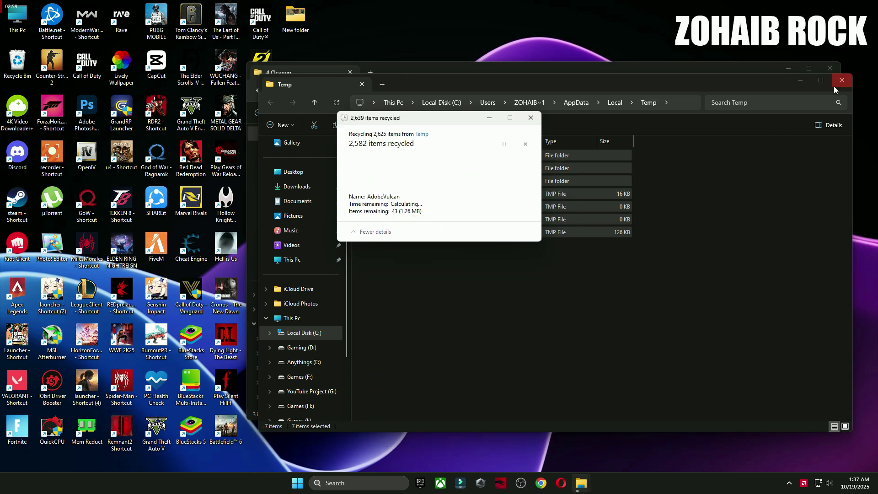
left_click(833, 85)
- Open the prefetch folder through the Run shortcut, grant access, delete all its files, skipping those in use, and close the folder
double_click(370, 169)
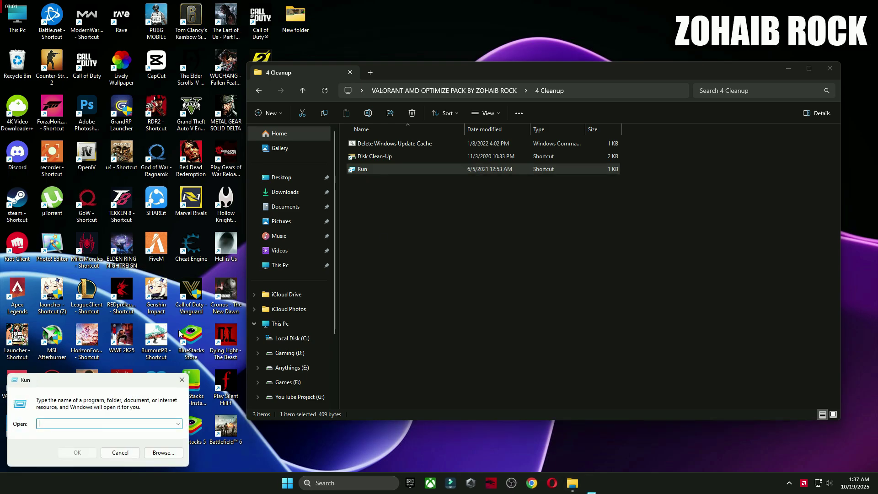
left_click_drag(137, 381, 563, 211)
type("p")
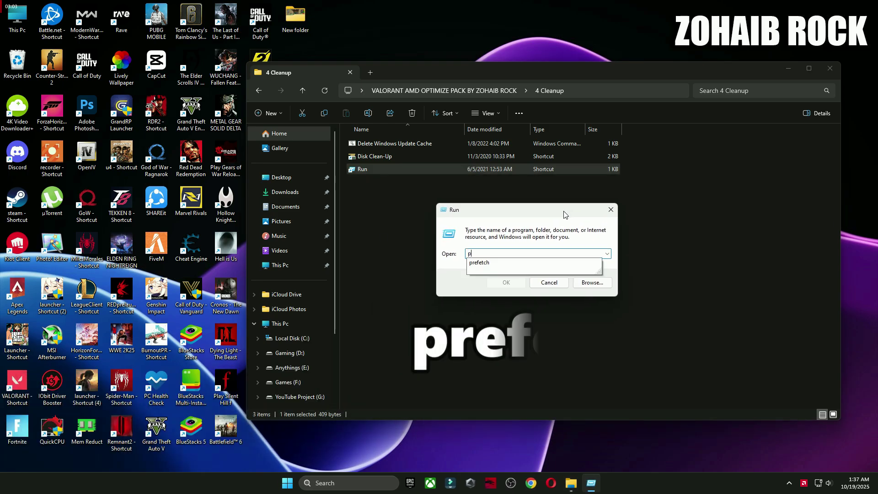
type("refetch")
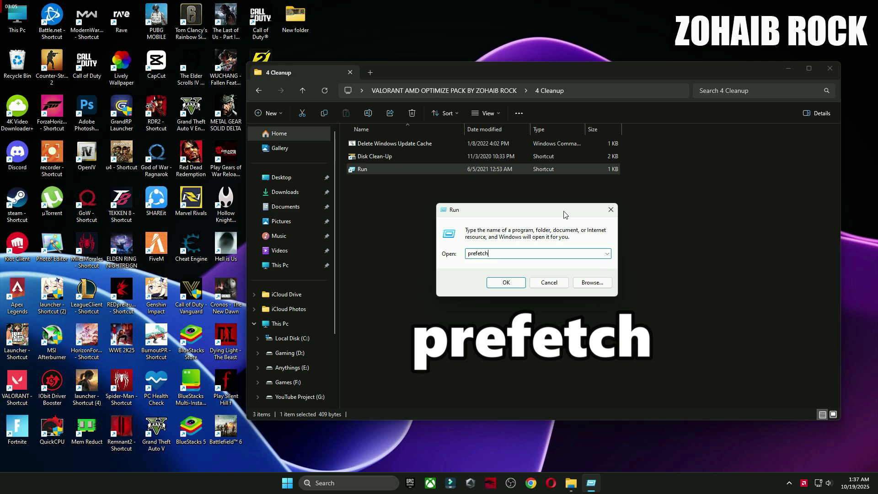
left_click(506, 282)
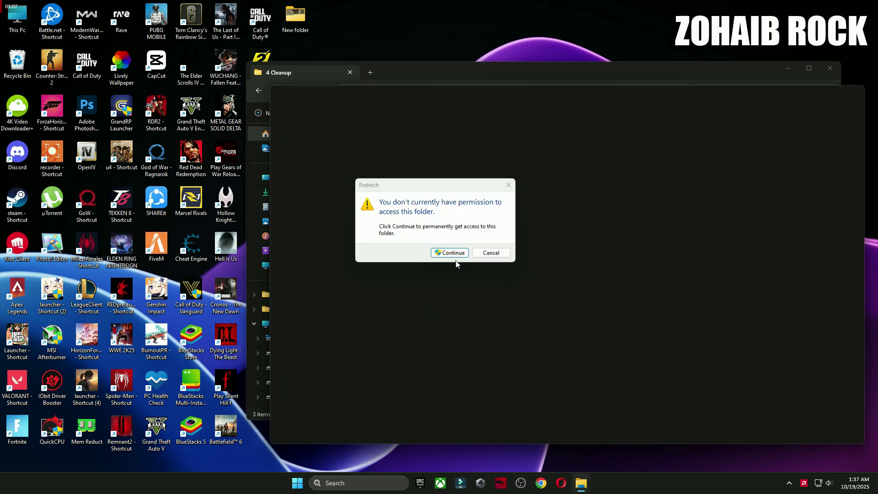
left_click(450, 252)
key("ctrl+a")
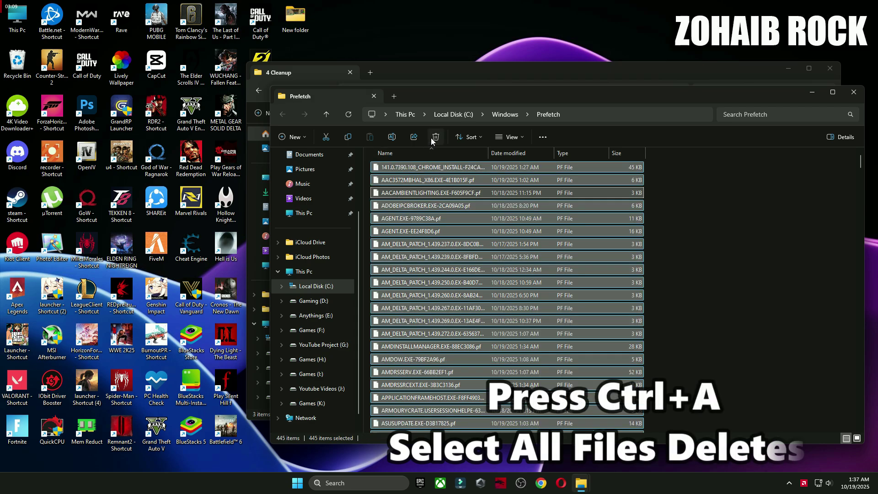
key("Delete")
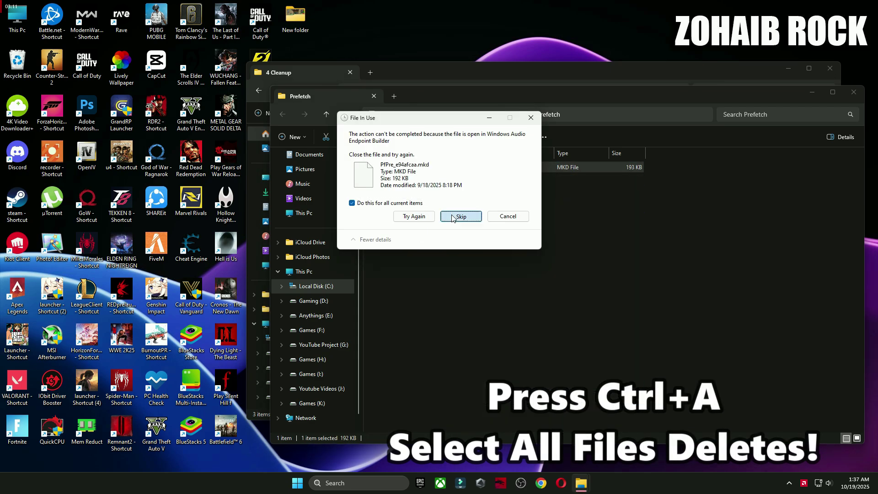
left_click(461, 216)
left_click(852, 94)
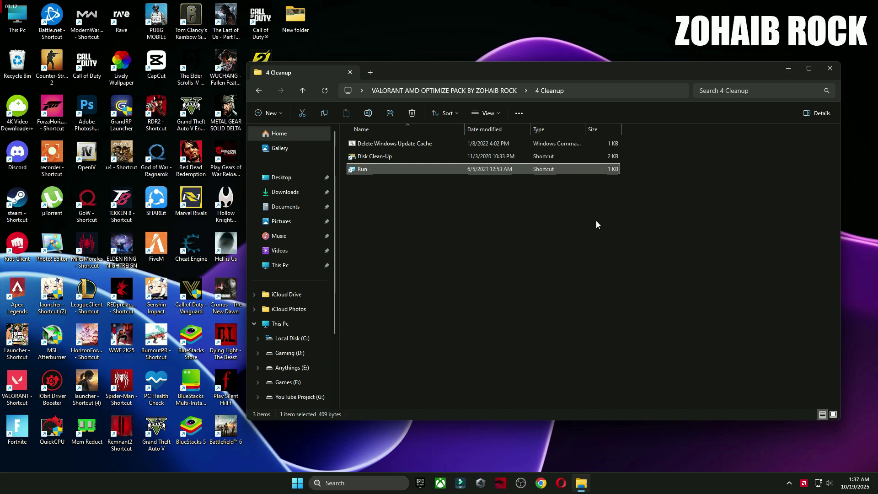
- Run the Disk Clean-Up shortcut for drive C: and mark every file category, including Offline webpages and Windows error reports, for deletion
double_click(375, 158)
left_click(416, 256)
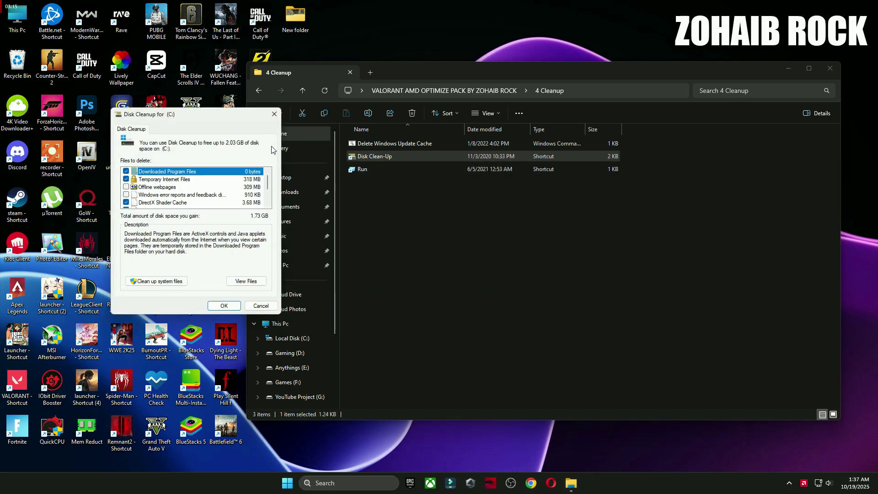
left_click_drag(212, 116, 441, 133)
left_click(359, 207)
left_click(355, 213)
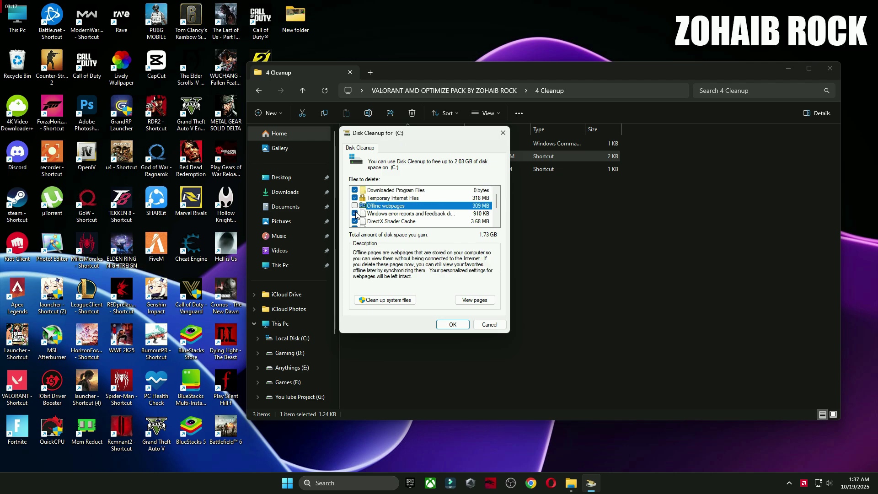
scroll(360, 214, "down", 1)
scroll(361, 216, "up", 1)
left_click(355, 206)
scroll(387, 219, "down", 2)
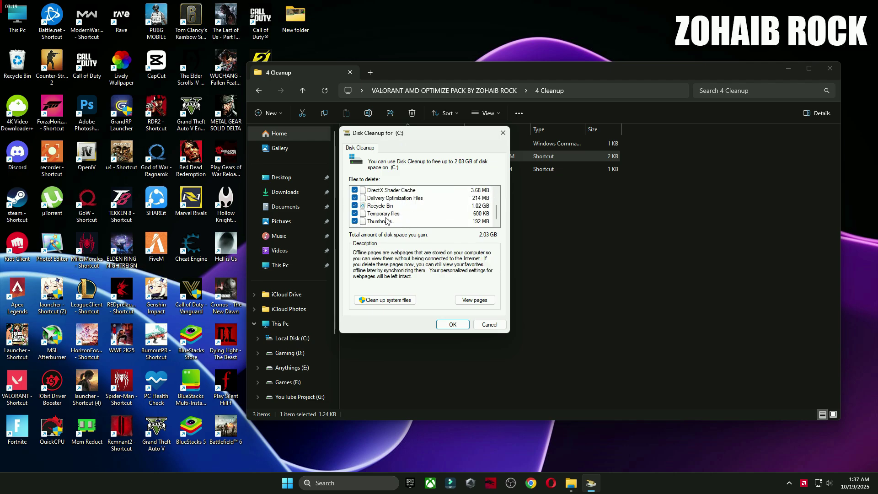
- Start the disk cleanup, confirm permanent deletion of the files, and minimize File Explorer
left_click(452, 324)
left_click(455, 247)
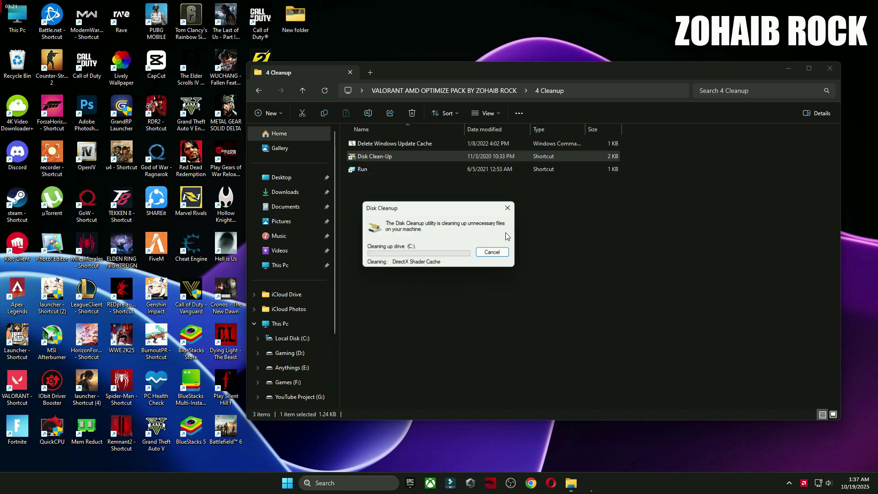
left_click(788, 68)
left_click_drag(430, 205, 512, 136)
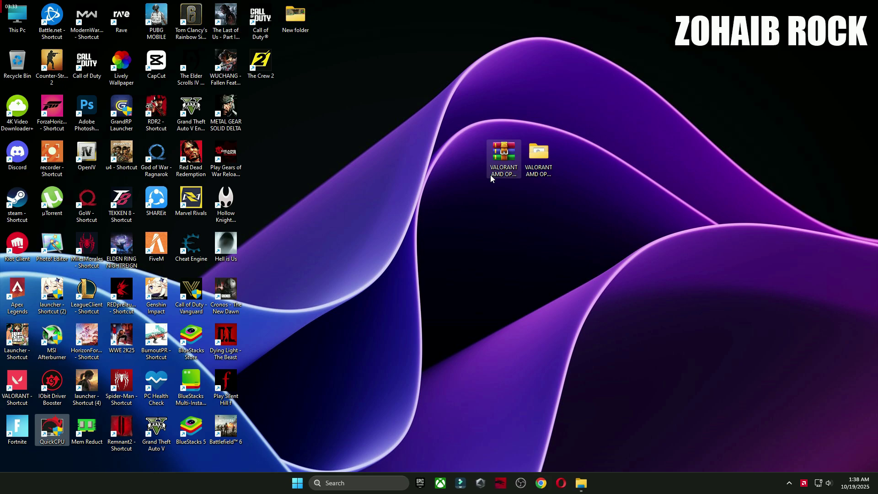
- Run Timer Resolution from the pack's 5 Latency folder, set it to the maximum resolution, and leave it running minimized
left_click(580, 483)
key("alt+Up")
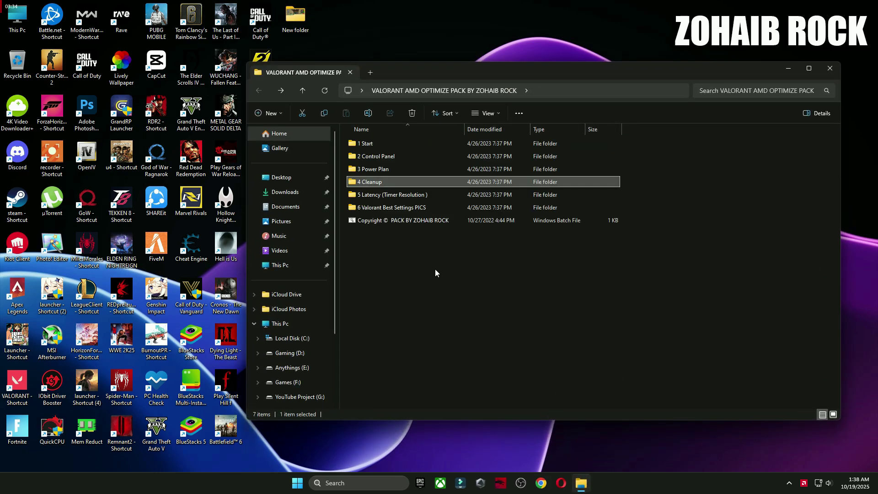
double_click(384, 194)
double_click(373, 143)
left_click_drag(432, 202, 527, 195)
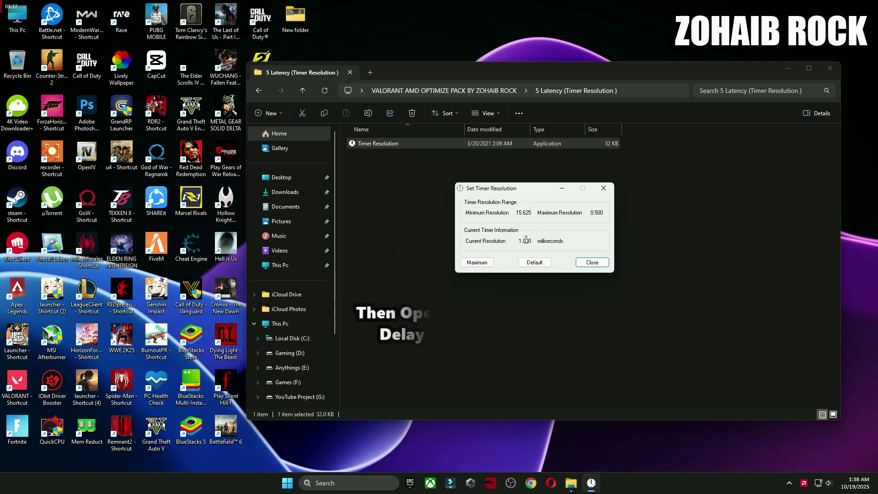
left_click(534, 261)
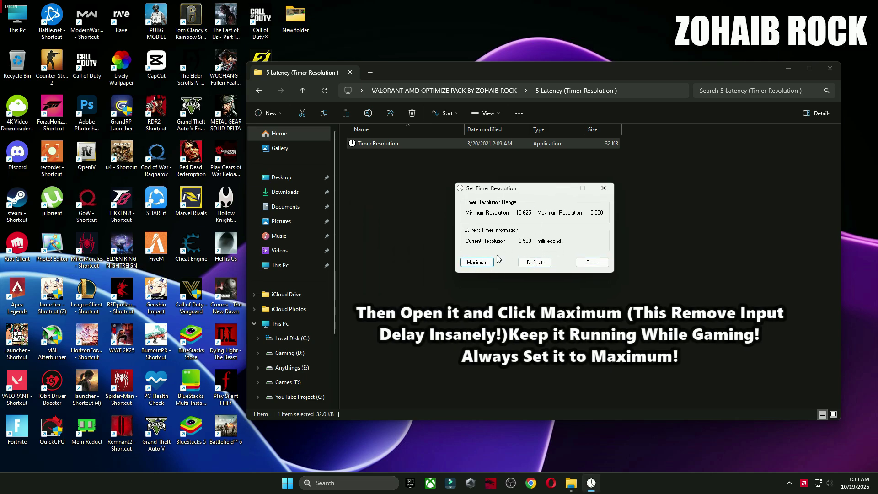
left_click(476, 262)
left_click(517, 219)
- View both pictures in the 6 Valorant Best Settings PICS folder, general then graphics quality, and close the viewer and File Explorer
key("alt+Up")
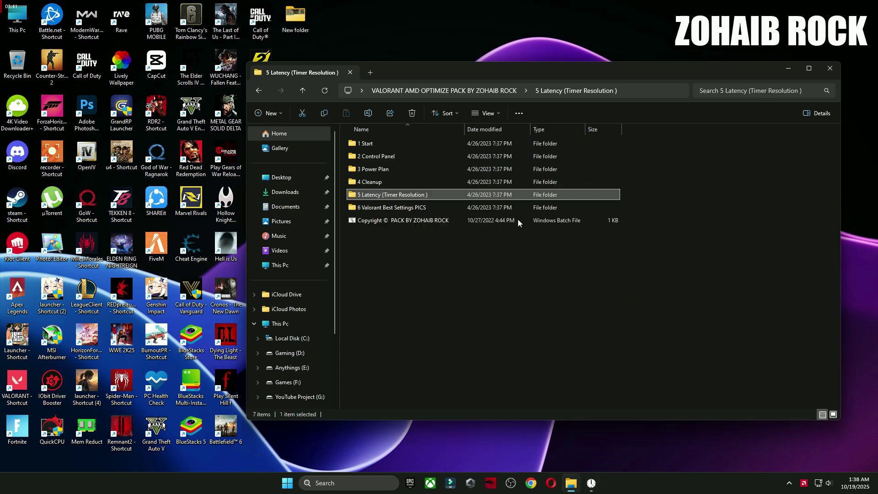
double_click(397, 208)
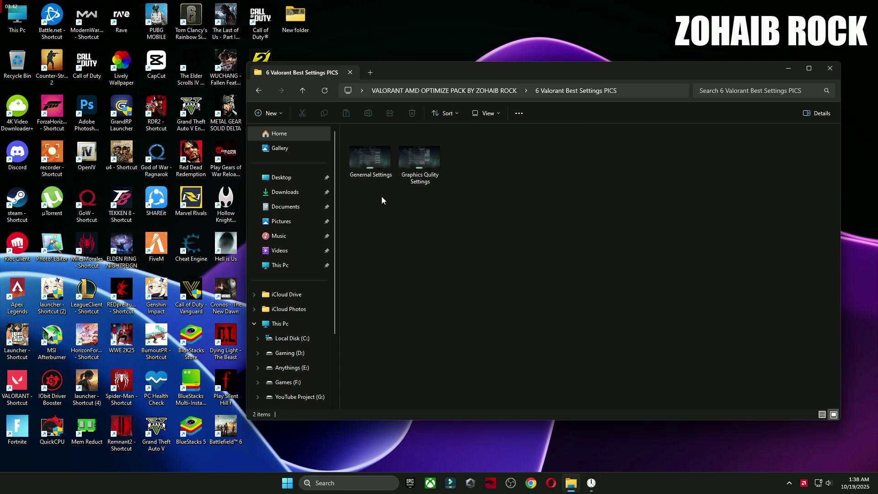
double_click(367, 162)
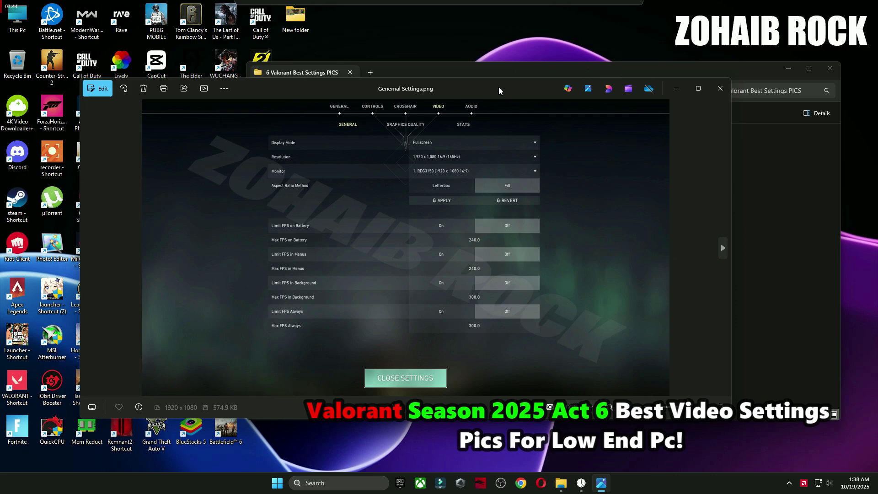
left_click_drag(499, 90, 503, 72)
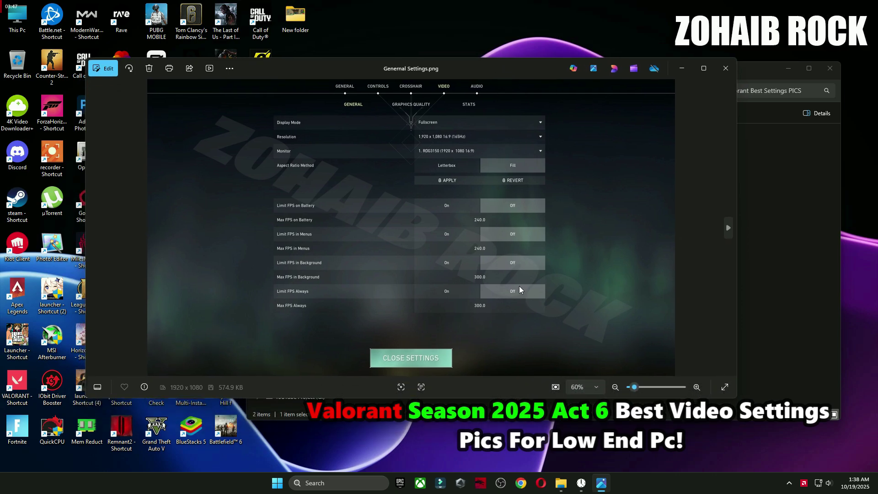
key("Right")
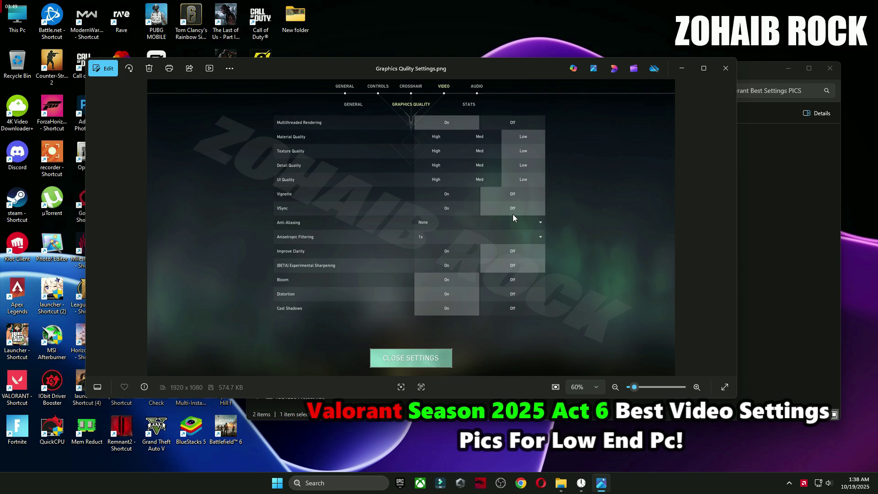
left_click(726, 68)
left_click(829, 68)
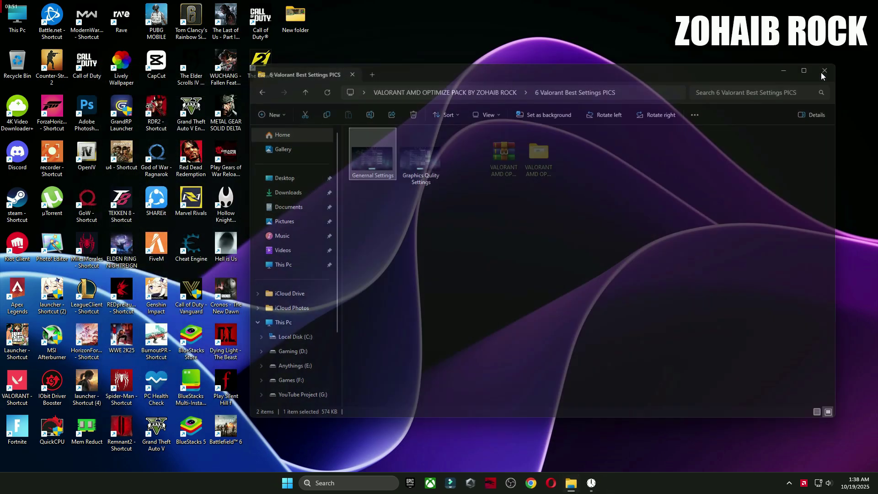
- Switch to AMD Radeon Software from the desktop, open the VALORANT game profile, and examine its Graphics and Display settings
right_click(424, 127)
left_click(473, 232)
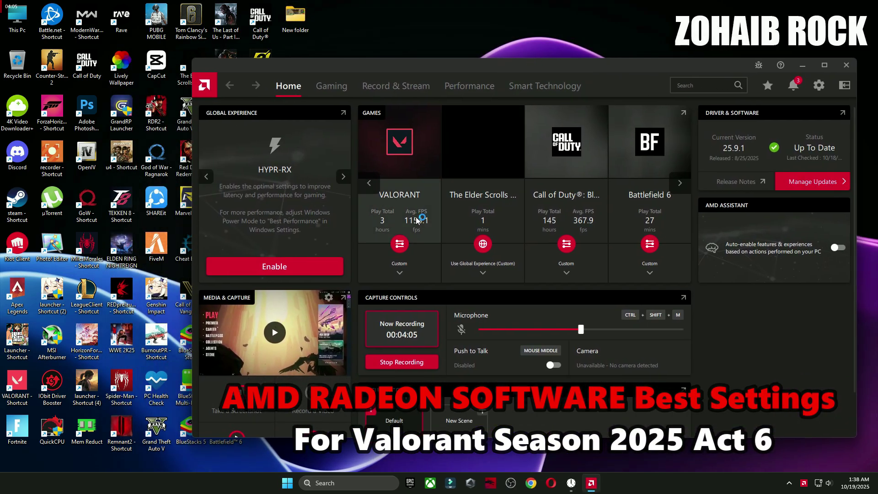
left_click(400, 212)
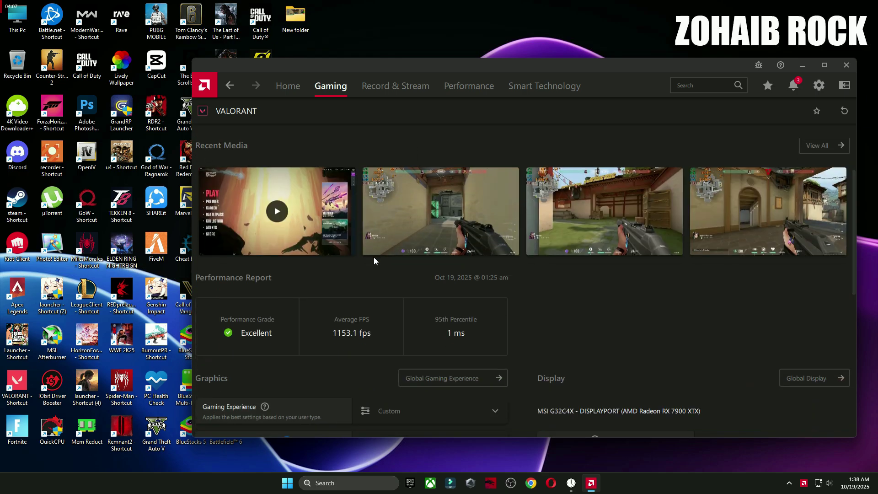
scroll(374, 257, "down", 5)
scroll(346, 230, "up", 2)
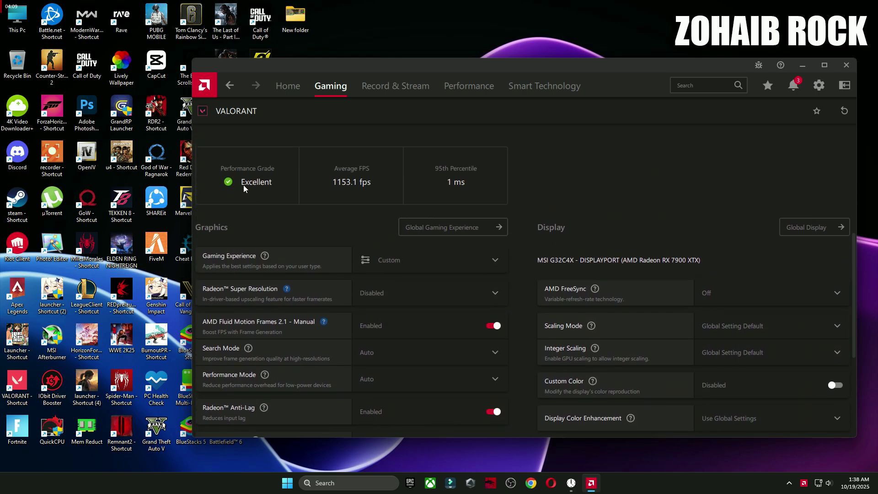
scroll(588, 235, "down", 3)
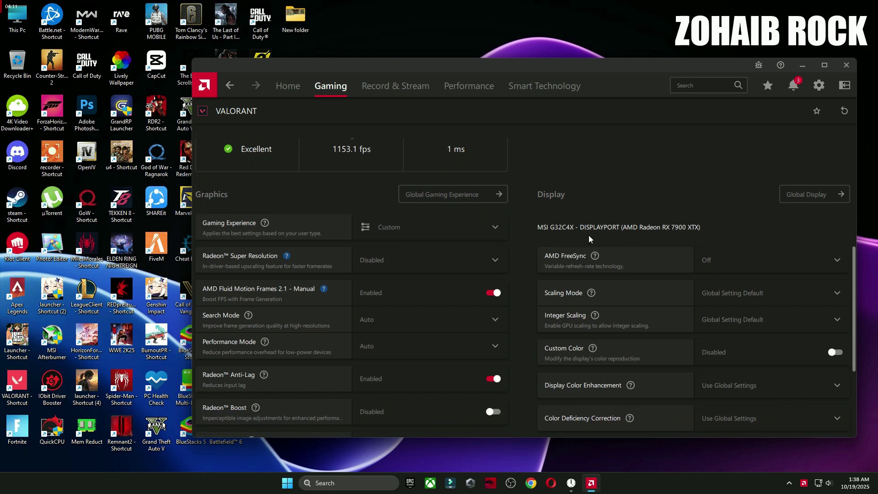
scroll(662, 321, "up", 4)
scroll(671, 335, "down", 3)
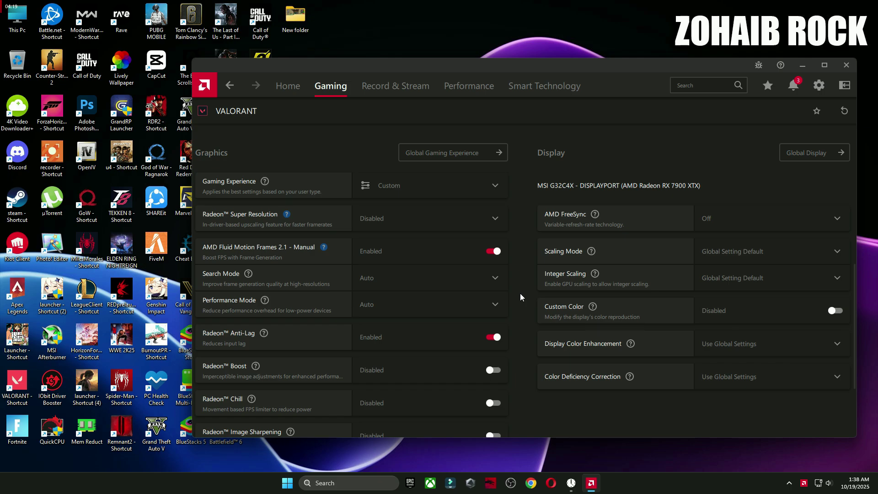
scroll(521, 297, "down", 1)
scroll(520, 295, "down", 1)
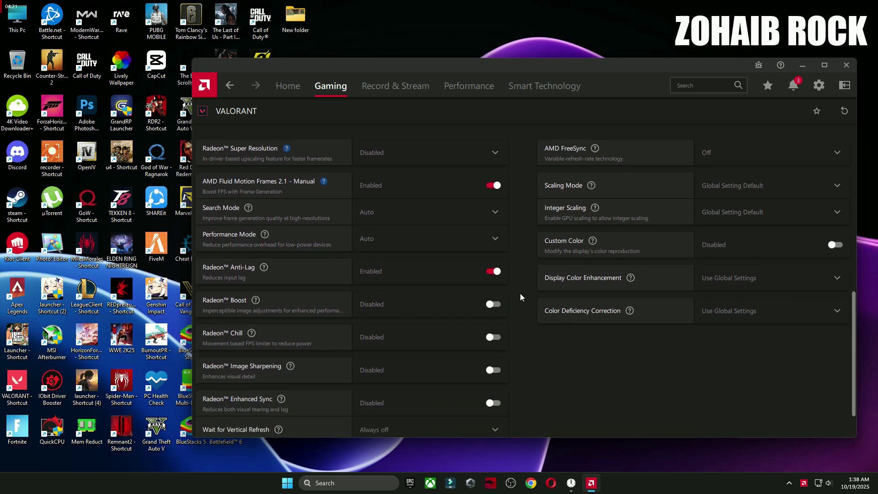
scroll(520, 295, "down", 1)
scroll(521, 297, "down", 1)
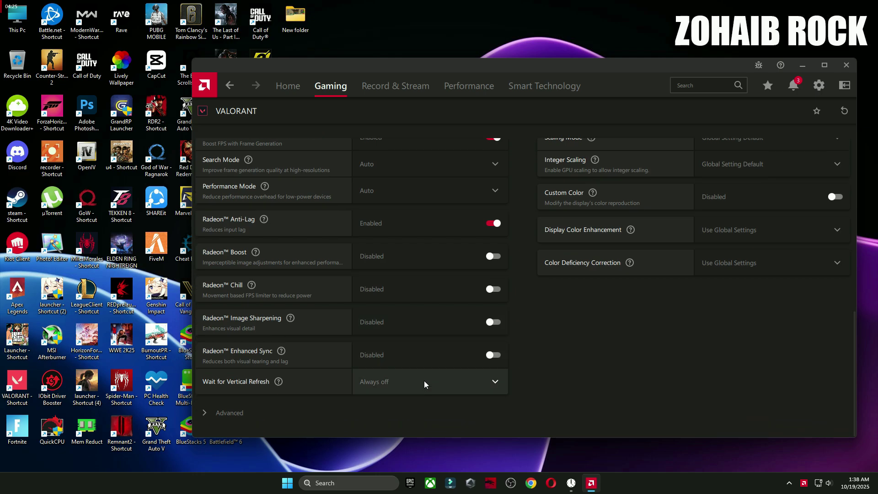
- Expand the Advanced graphics settings of the VALORANT profile and review them down to the end
left_click(267, 412)
scroll(581, 339, "down", 4)
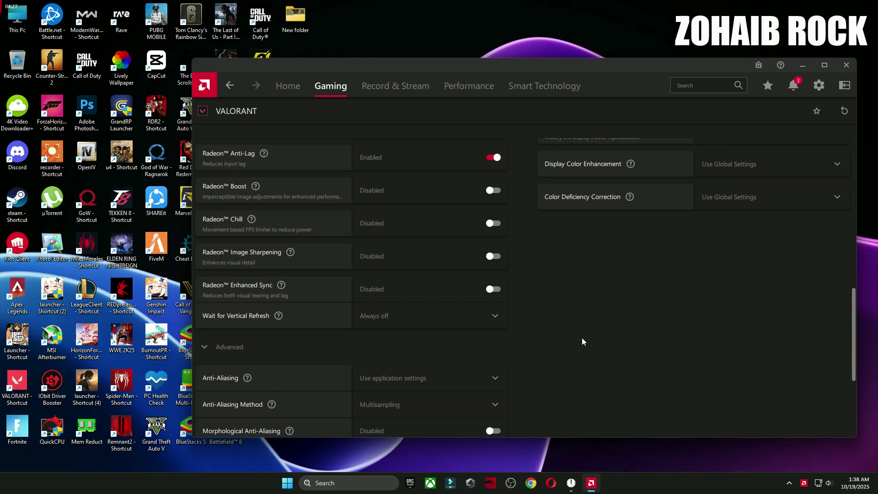
scroll(582, 338, "down", 1)
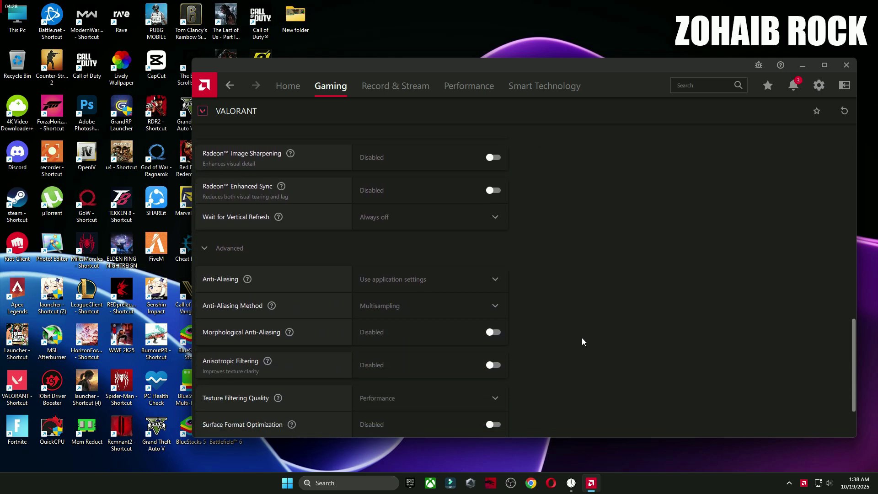
scroll(582, 338, "down", 1)
scroll(582, 341, "down", 1)
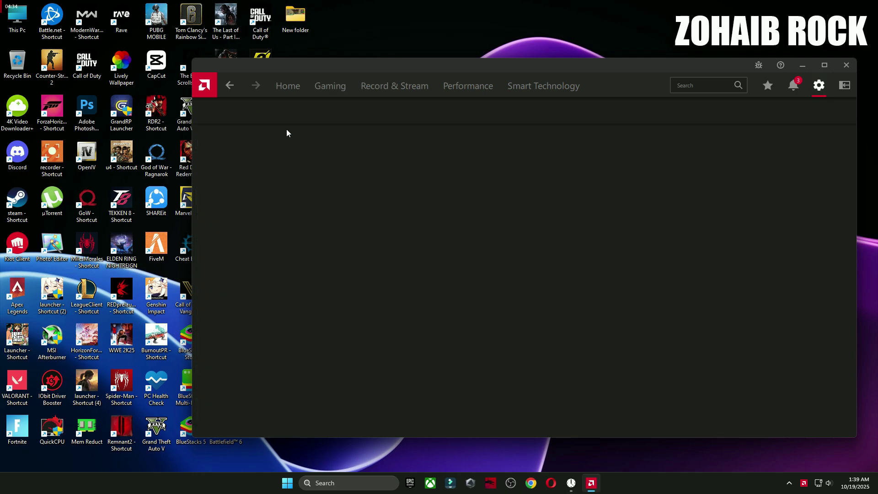
- Review the global Display settings, disable Custom Color, and close AMD Radeon Software
left_click(253, 115)
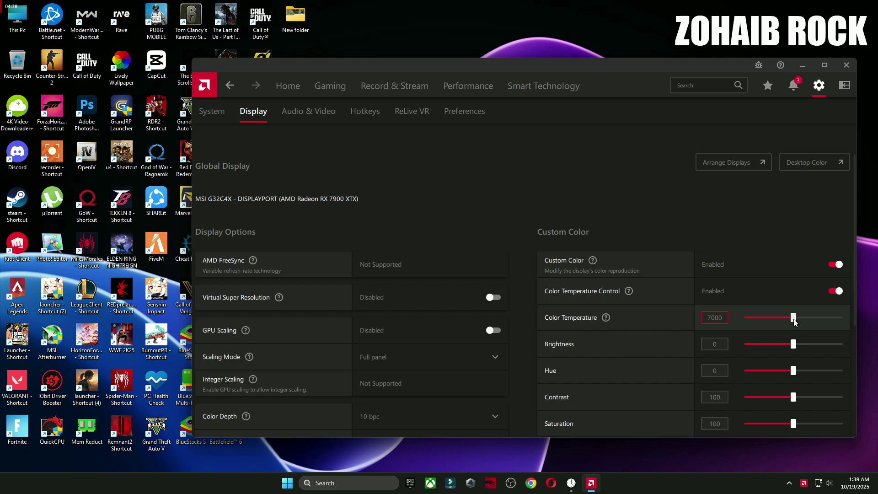
scroll(537, 272, "down", 3)
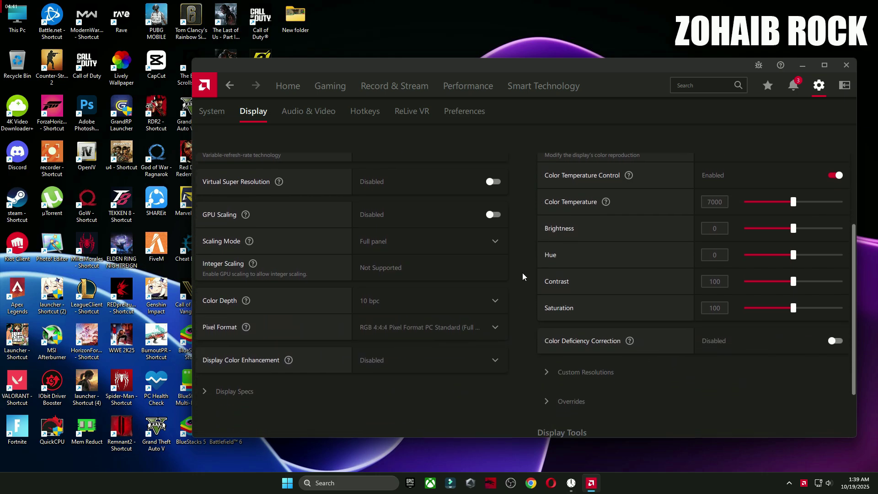
scroll(522, 272, "down", 2)
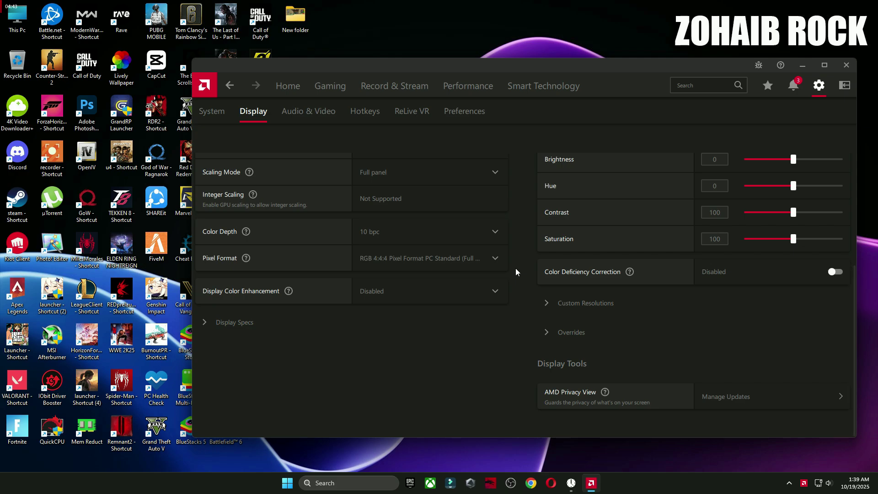
scroll(515, 268, "up", 5)
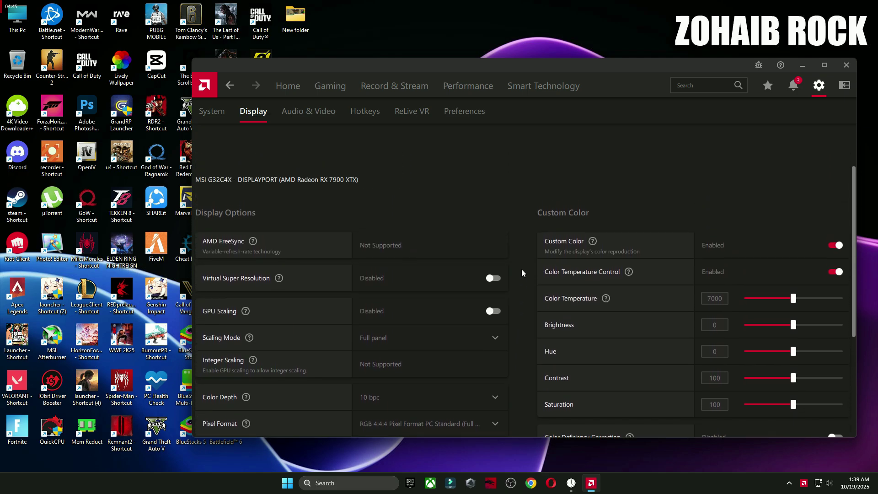
left_click(835, 245)
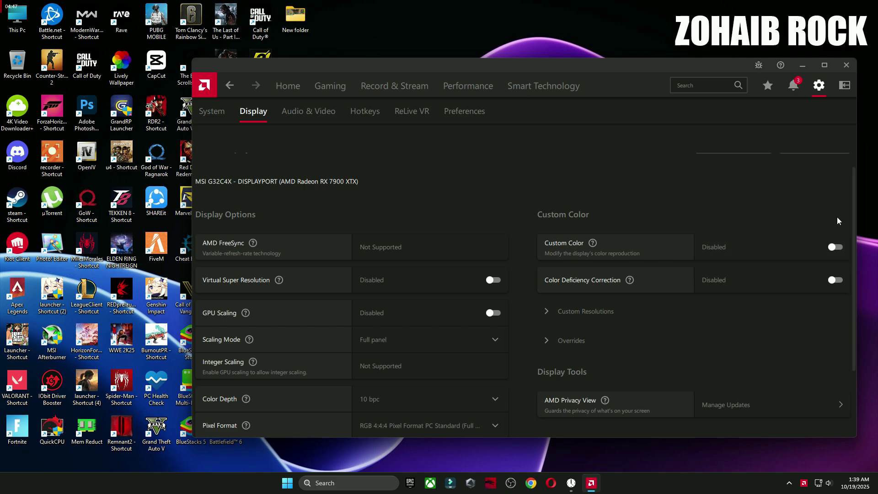
left_click(846, 65)
- Open Windows Settings, go to Game Mode under Gaming, and continue to the related Graphics settings
left_click(297, 482)
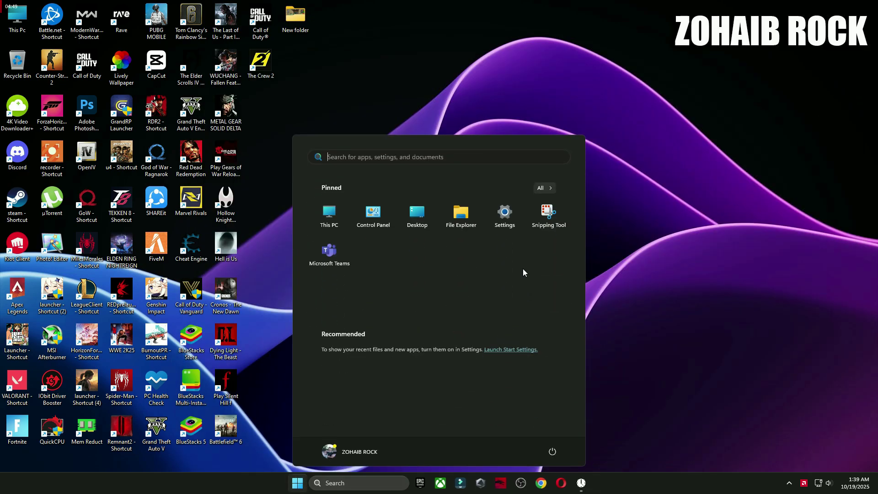
left_click(505, 212)
left_click(46, 228)
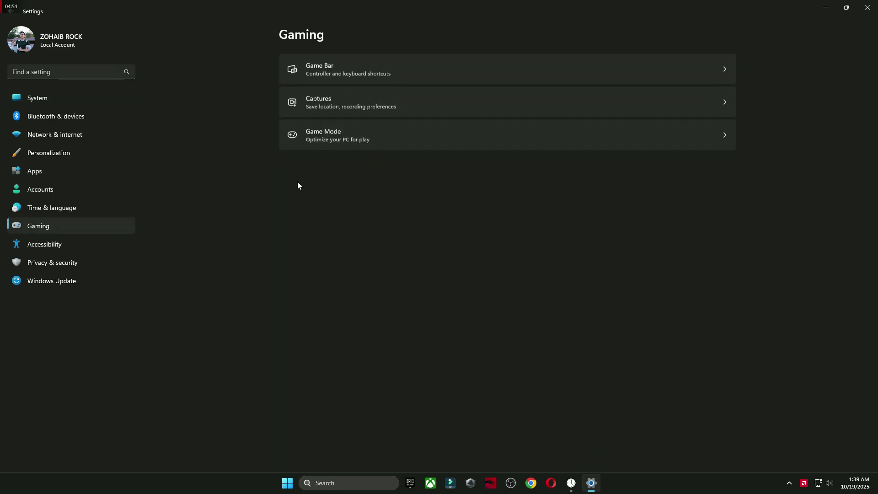
left_click(325, 136)
left_click(333, 140)
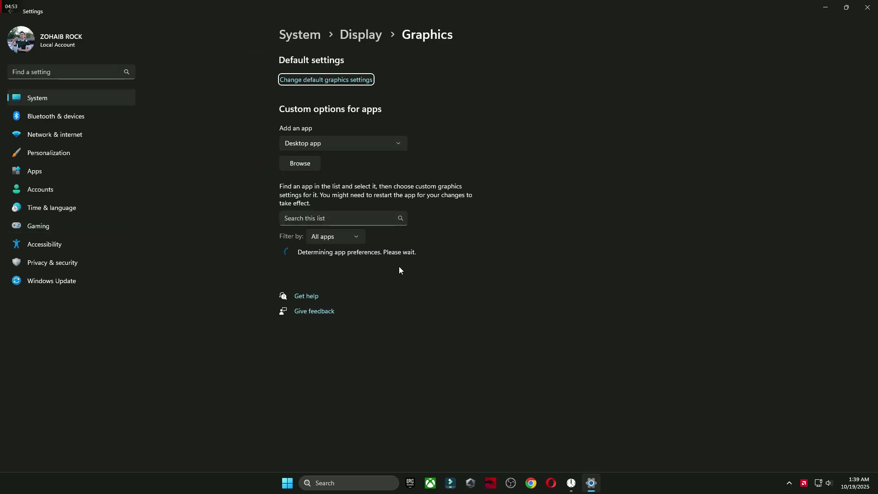
- Add VALORANT-Win64-Shipping from Riot Games\VALORANT\live\ShooterGame\Binaries\Win64 on drive D: to the custom graphics options for desktop apps
left_click(302, 163)
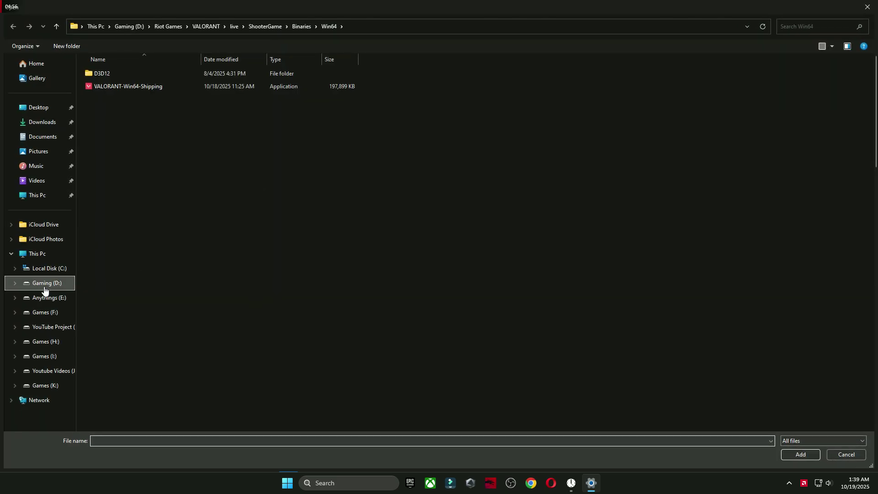
left_click(45, 288)
double_click(135, 152)
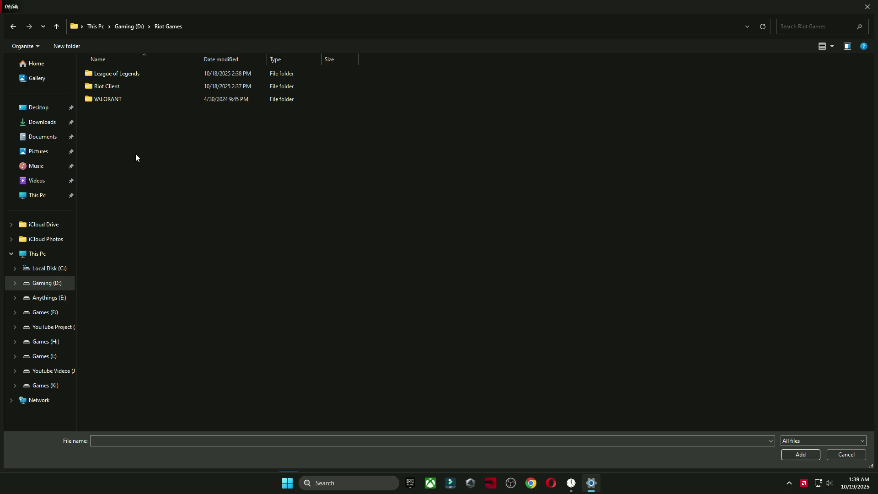
double_click(133, 103)
double_click(136, 76)
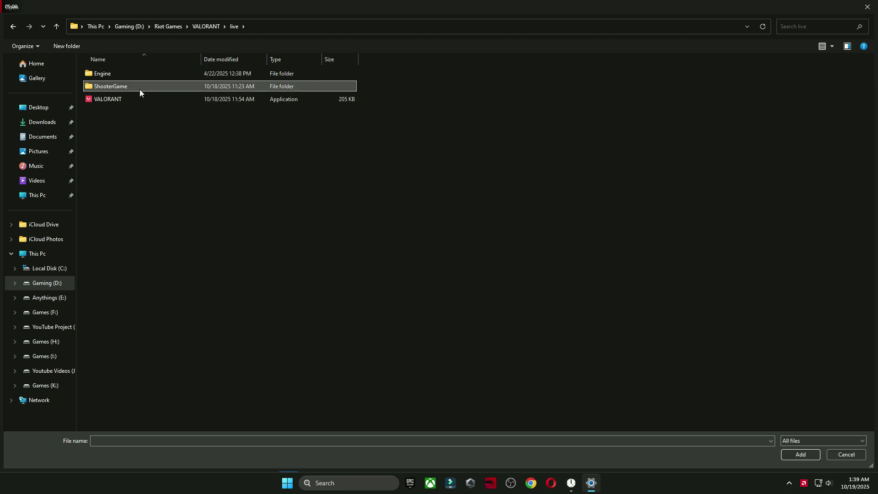
double_click(139, 89)
double_click(139, 76)
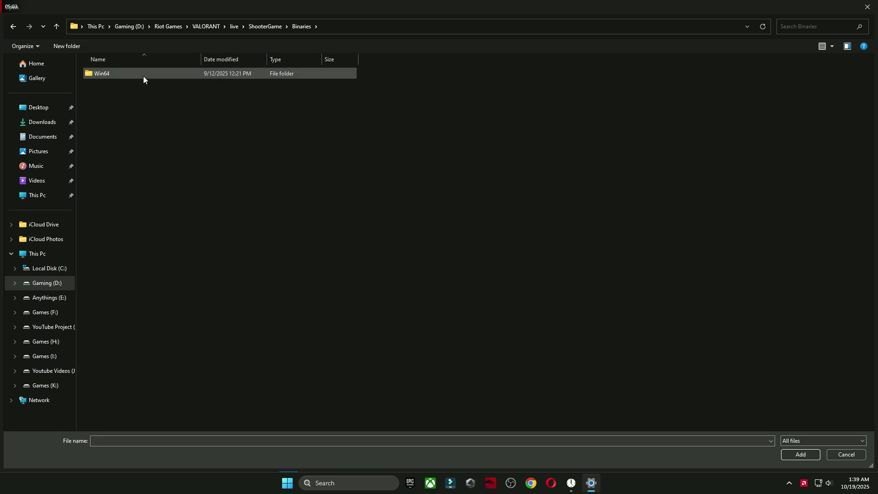
double_click(144, 76)
left_click(151, 89)
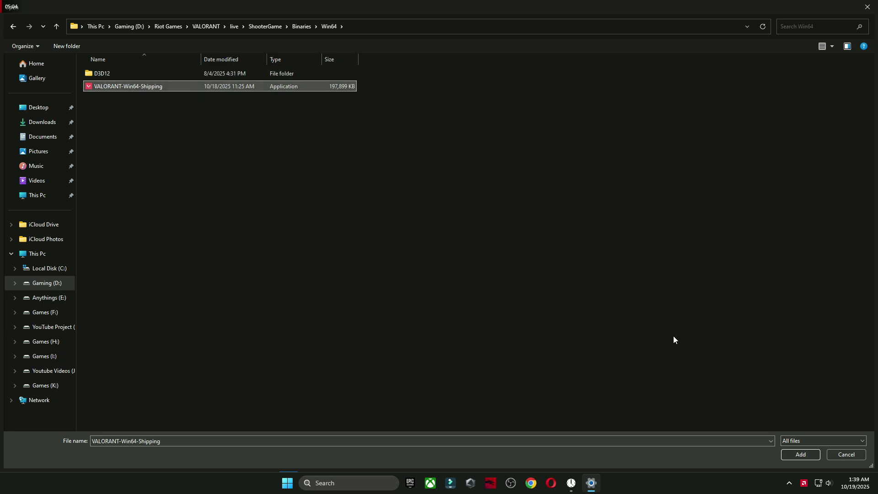
left_click(800, 454)
- Set the graphics preference of VALORANT in the app list to High performance and save it
scroll(515, 306, "down", 20)
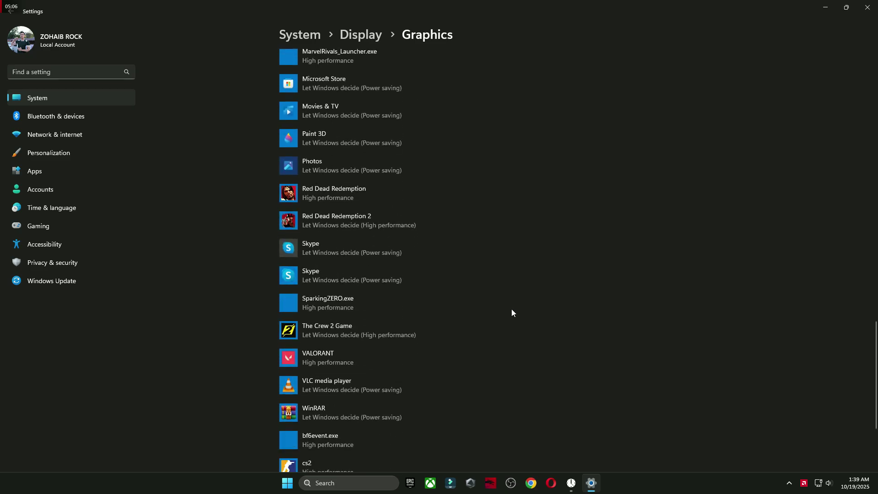
scroll(511, 311, "down", 3)
left_click(355, 243)
left_click(411, 278)
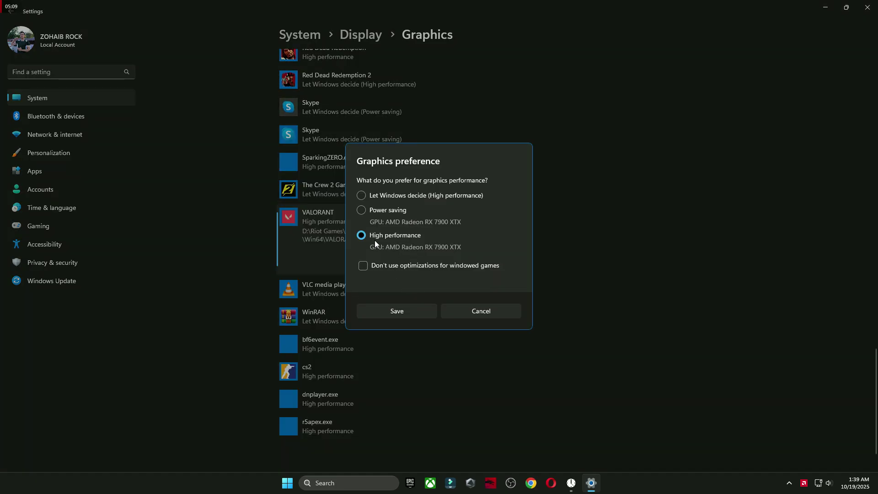
left_click(389, 303)
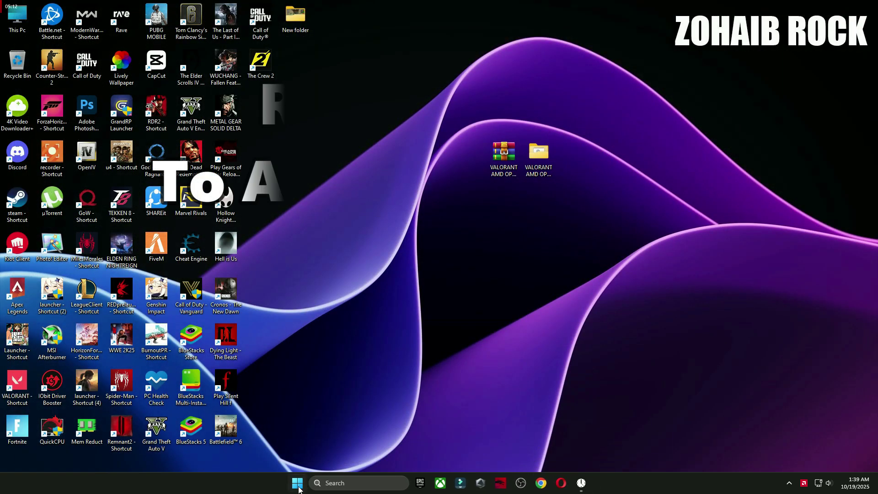
- Open the PC's power options from the desktop
key("super")
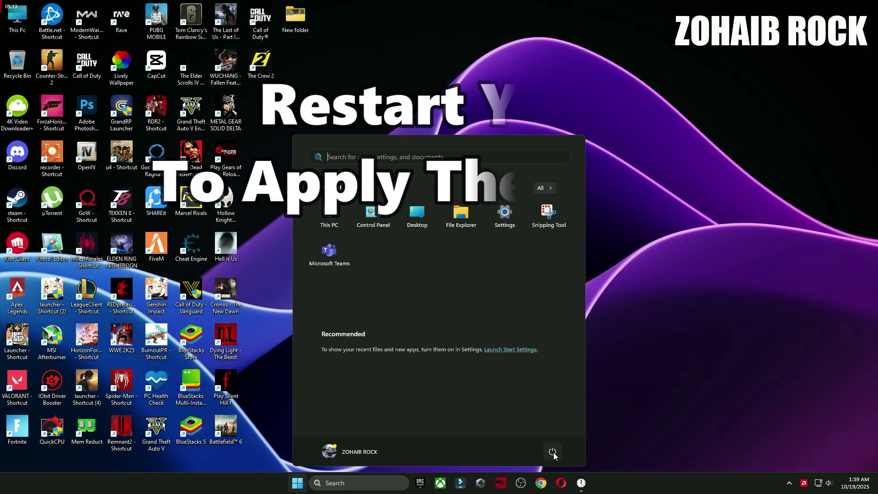
left_click(552, 452)
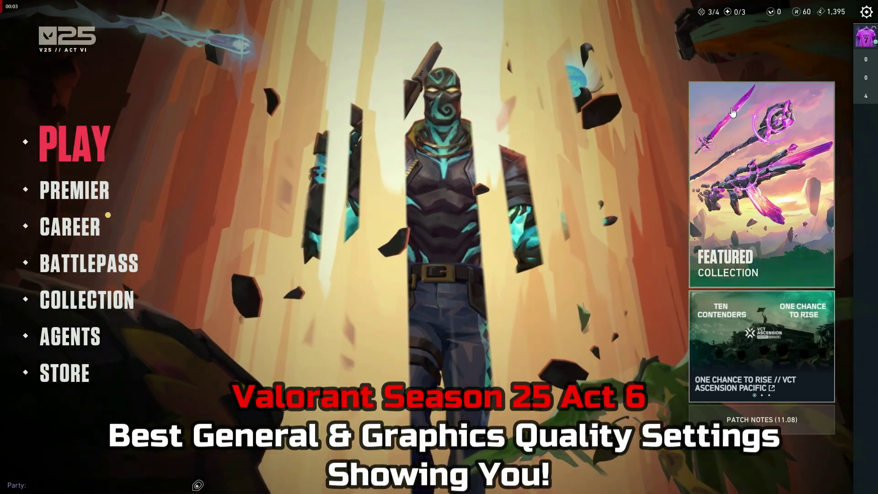
- Open the general video settings in VALORANT and set the Display Mode to Fullscreen
key("Escape")
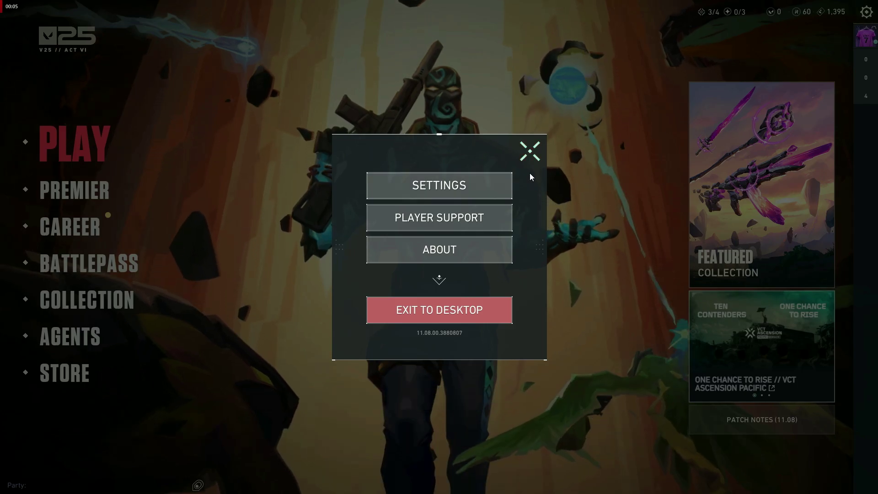
left_click(422, 184)
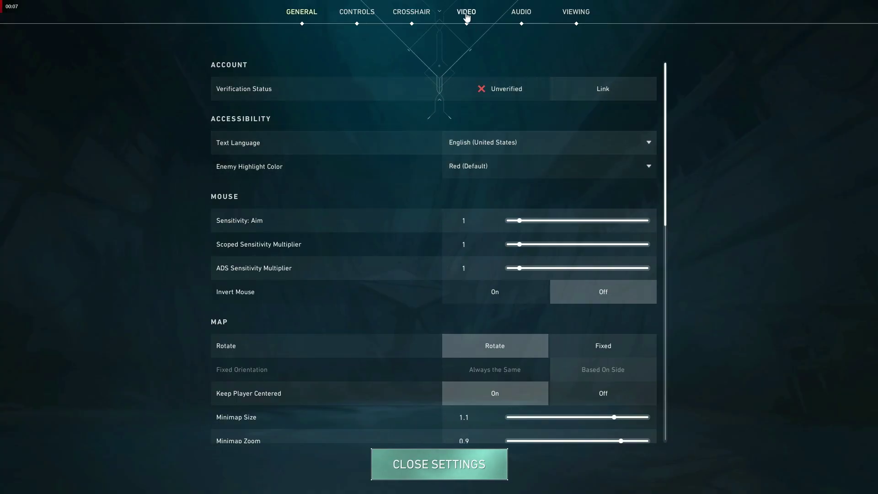
left_click(467, 17)
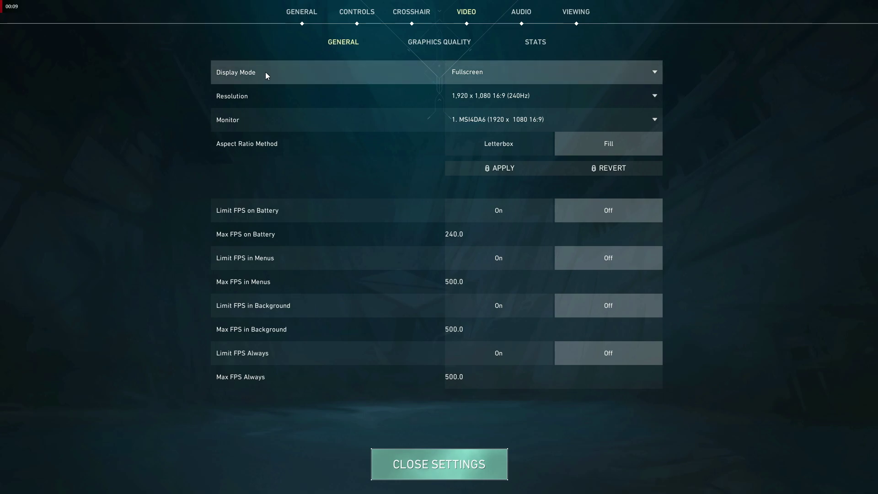
left_click(511, 69)
left_click(481, 87)
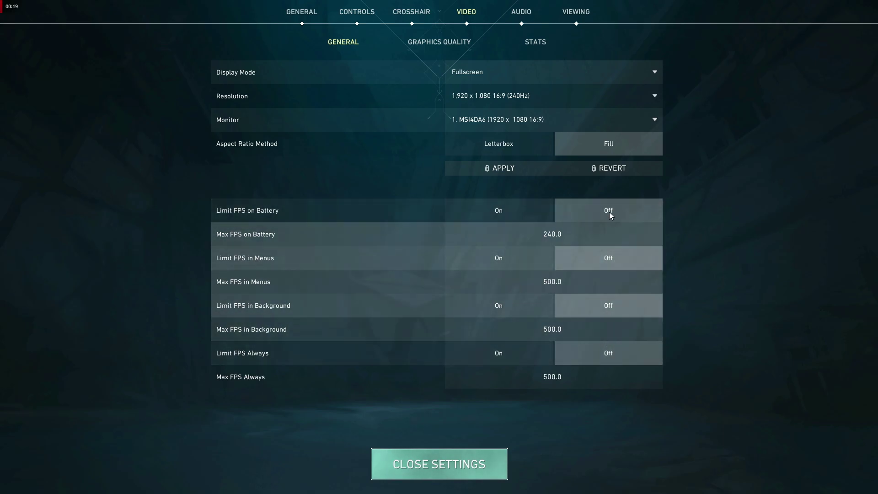
- In the Graphics Quality settings, set Vignette to Off, Anti-Aliasing to None and Anisotropic Filtering to 1x, and leave the settings
left_click(425, 43)
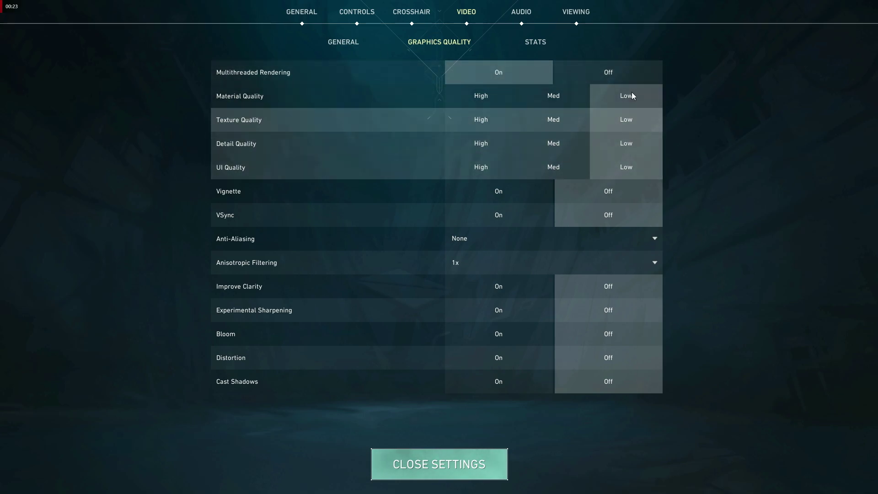
left_click(599, 192)
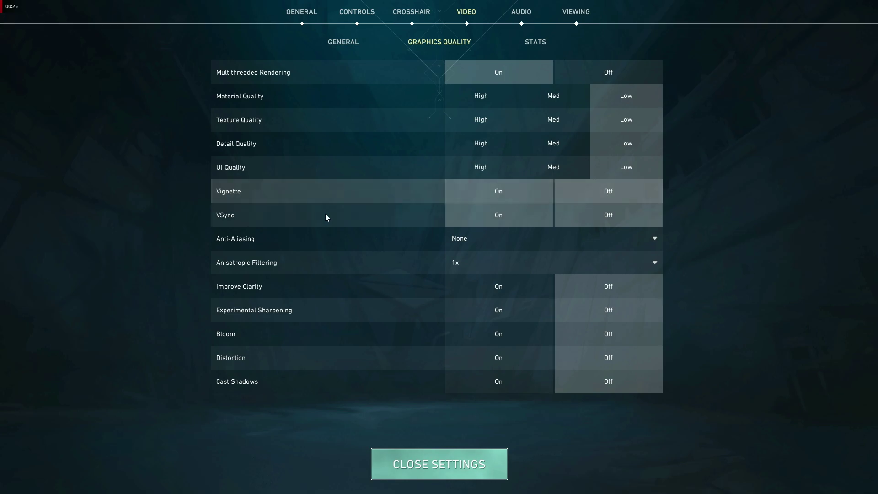
left_click(455, 246)
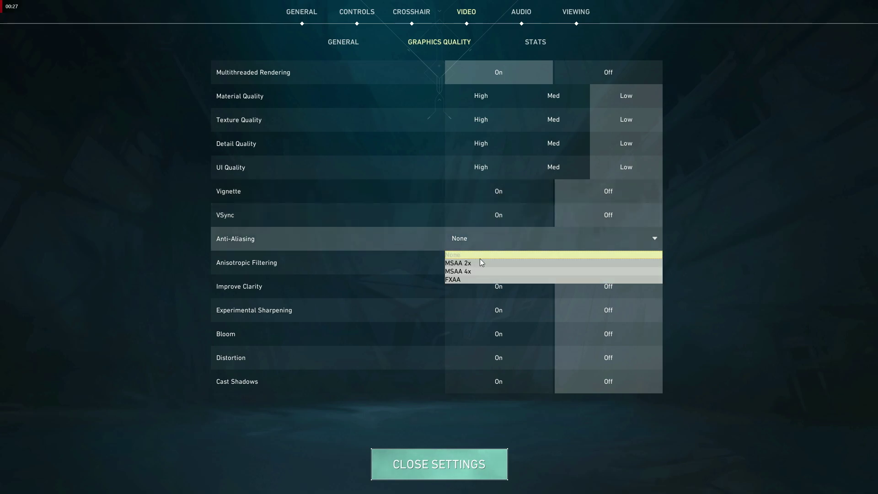
left_click(502, 262)
left_click(475, 280)
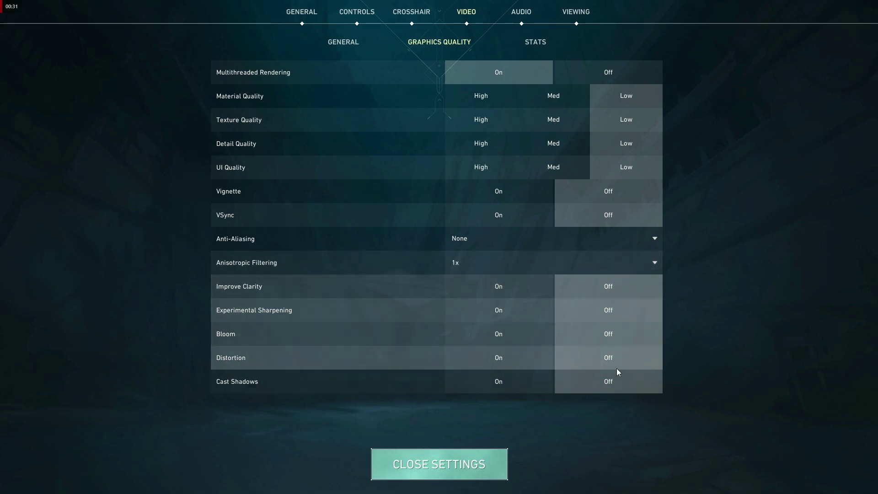
key("Escape")
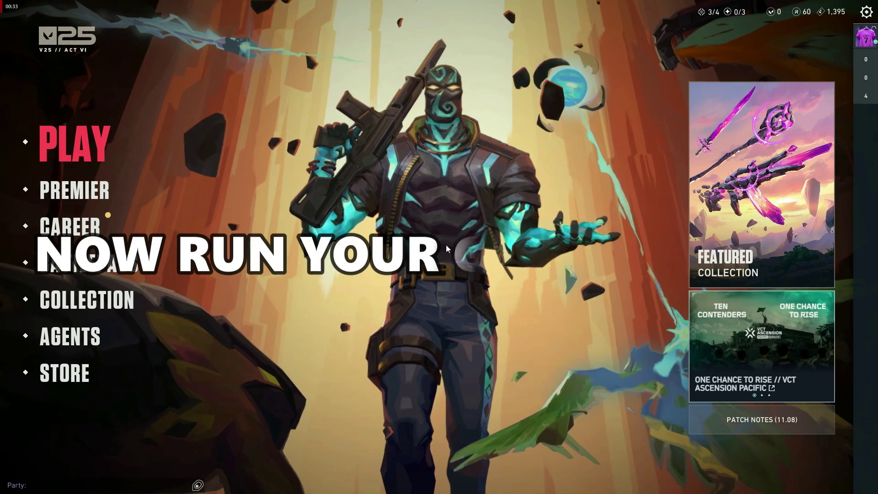